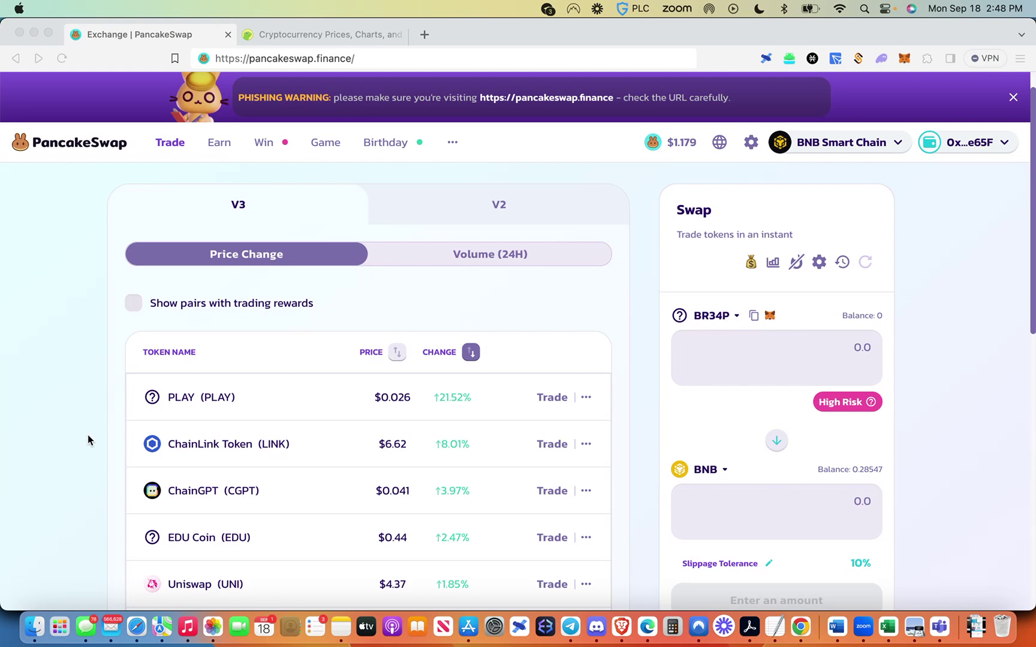
Step: Switch to the TextEdit notes and read through the "How to Trade on PancakeSwap" outline
{"action": "key", "text": "super+Tab"}
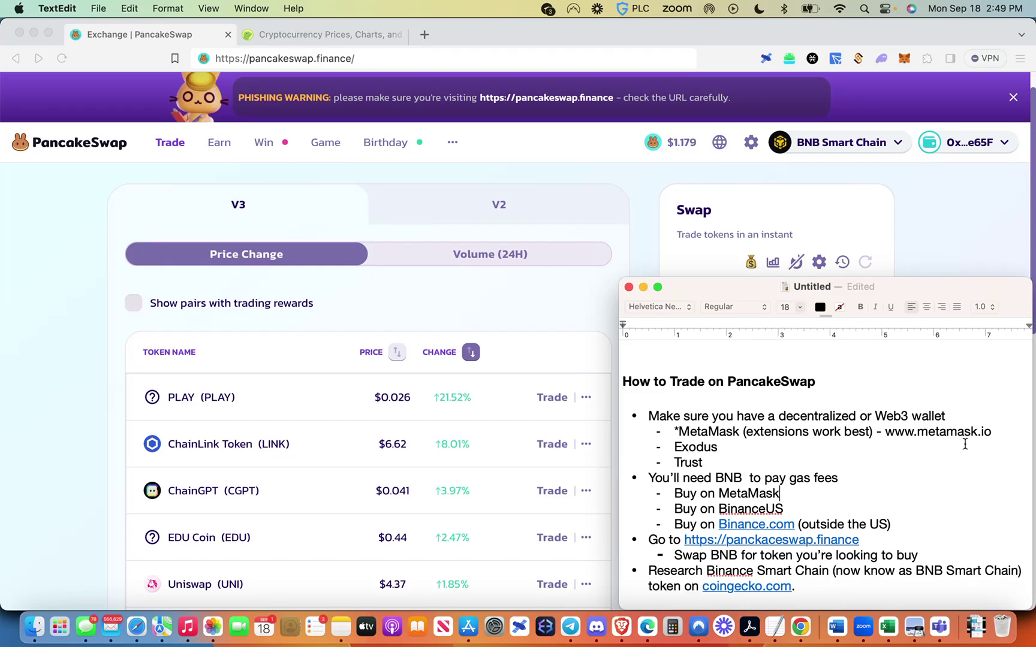
{"action": "scroll", "coordinate": [877, 432], "scroll_direction": "down", "scroll_amount": 1}
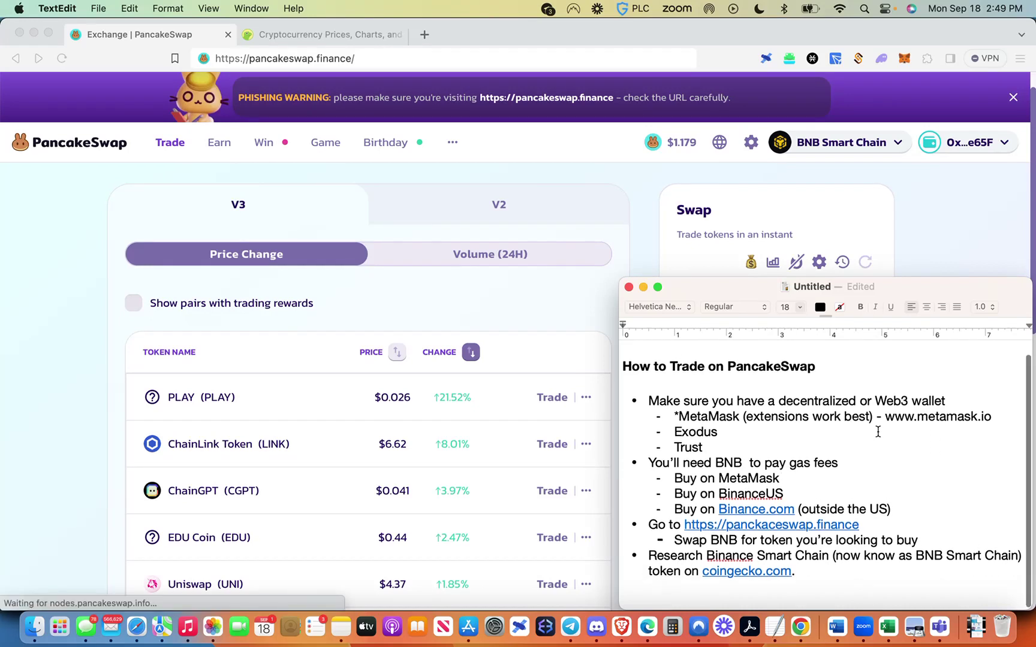
{"action": "scroll", "coordinate": [878, 432], "scroll_direction": "down", "scroll_amount": 1}
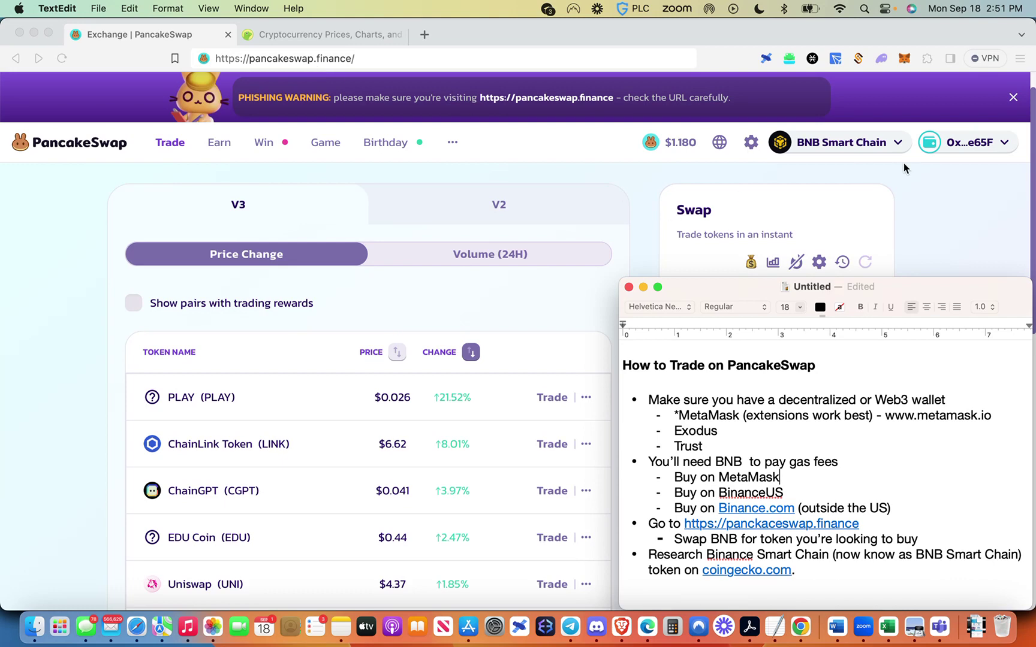
Step: Return to the Brave browser and check the MetaMask wallet's BNB balance and recent activity
{"action": "left_click", "coordinate": [906, 186]}
{"action": "left_click", "coordinate": [904, 58]}
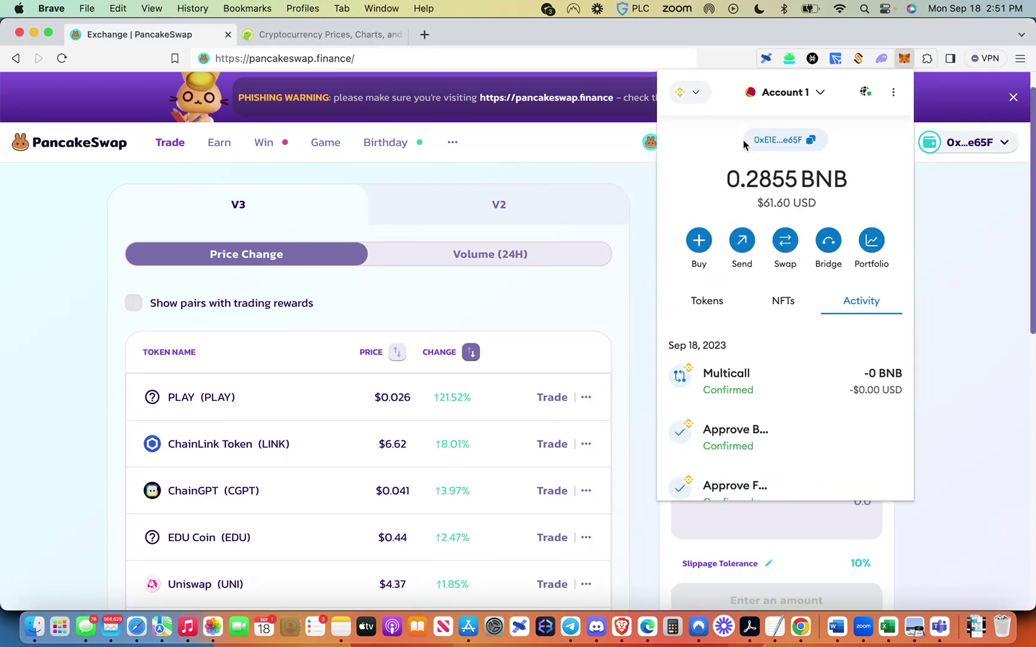
{"action": "scroll", "coordinate": [801, 328], "scroll_direction": "down", "scroll_amount": 1}
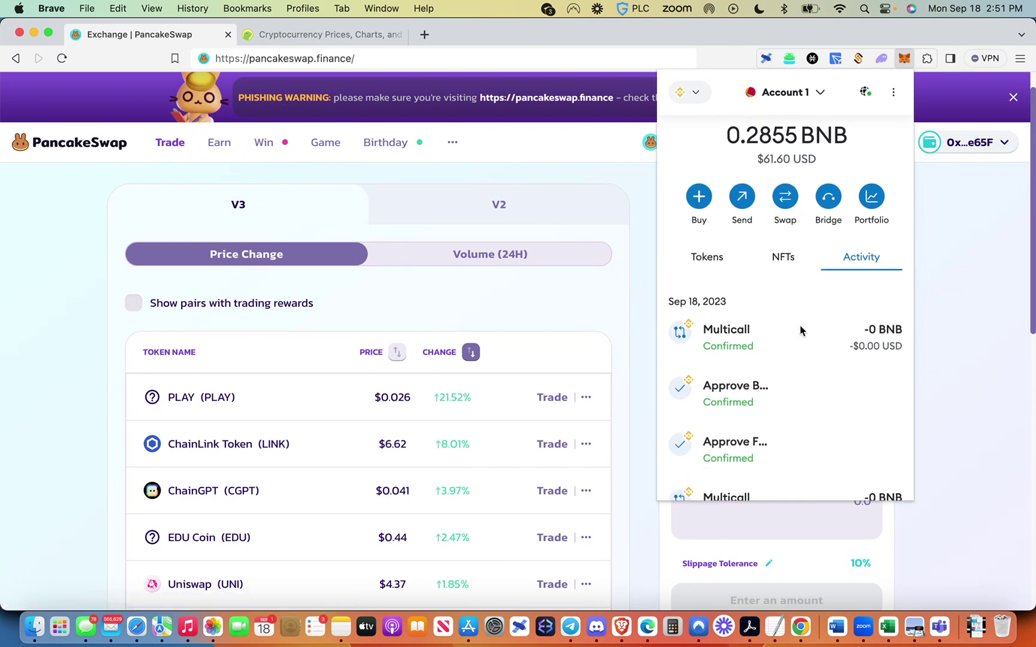
{"action": "scroll", "coordinate": [801, 328], "scroll_direction": "up", "scroll_amount": 1}
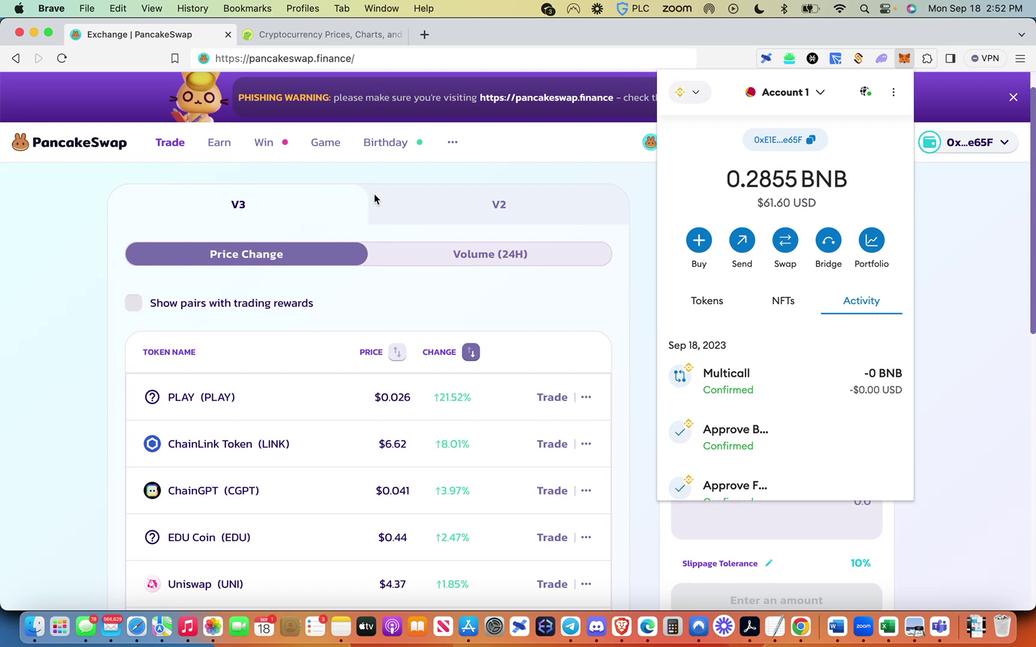
{"action": "left_click", "coordinate": [609, 173]}
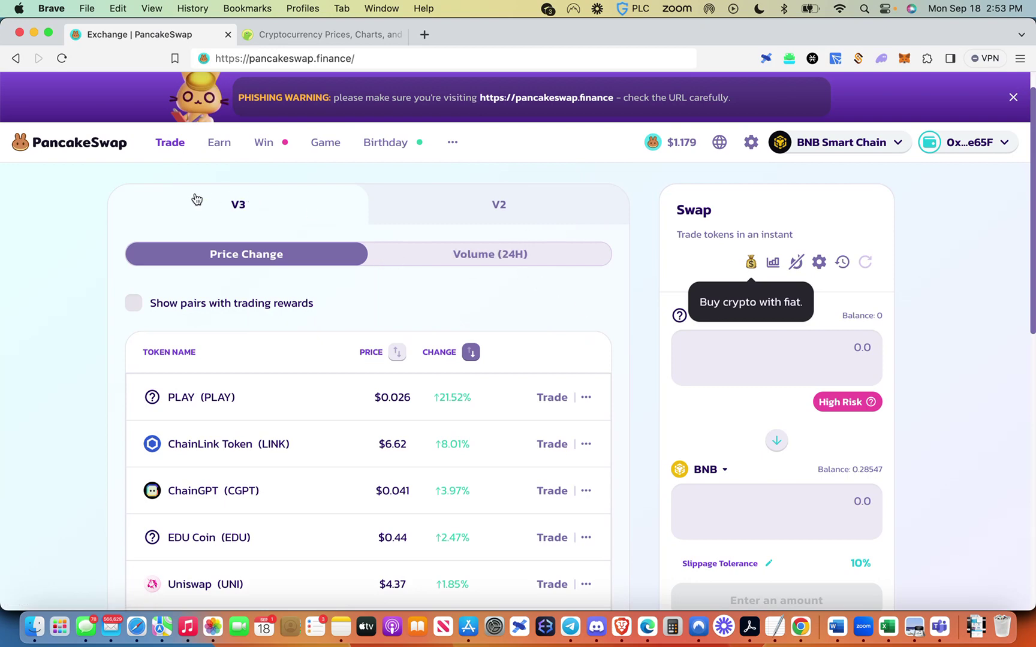
Step: Open the PancakeSwap home page and review its platform figures for users, trades and staked value
{"action": "left_click", "coordinate": [83, 148]}
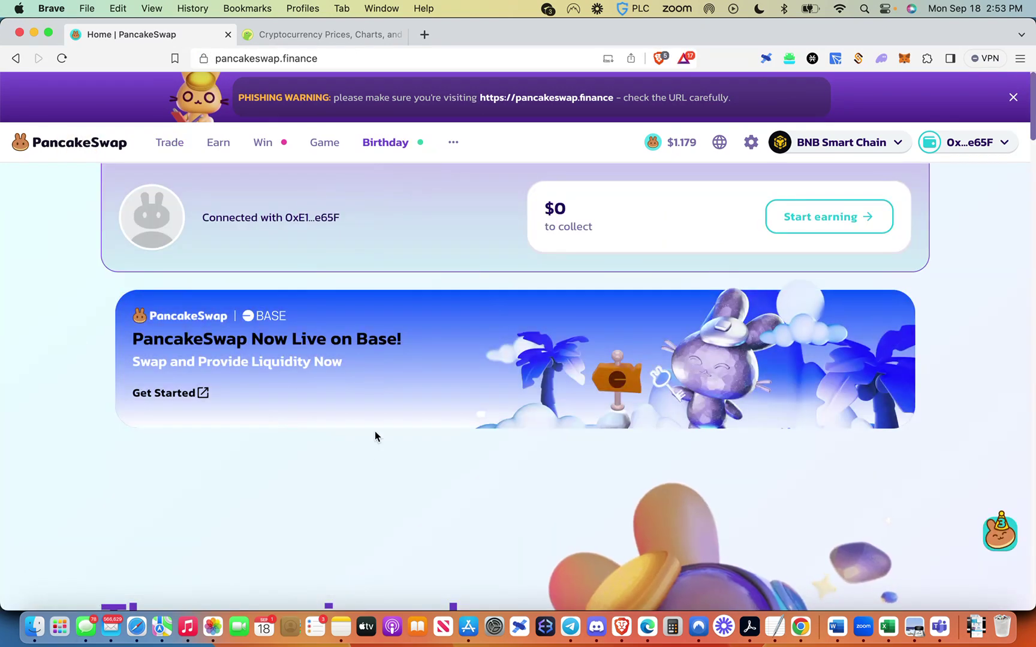
{"action": "scroll", "coordinate": [375, 462], "scroll_direction": "down", "scroll_amount": 5}
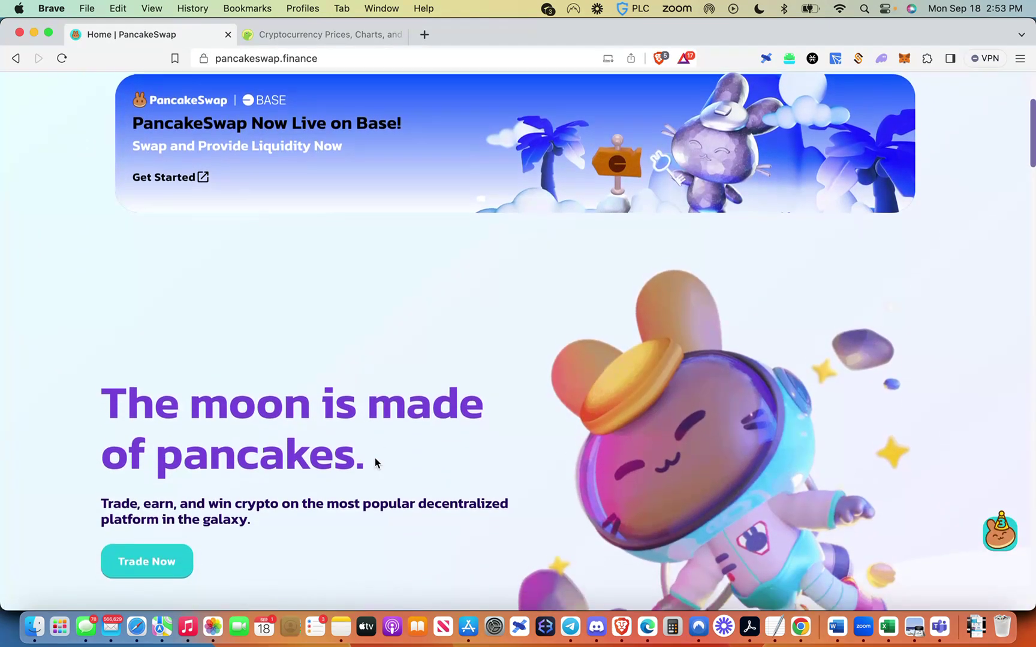
{"action": "scroll", "coordinate": [374, 458], "scroll_direction": "down", "scroll_amount": 3}
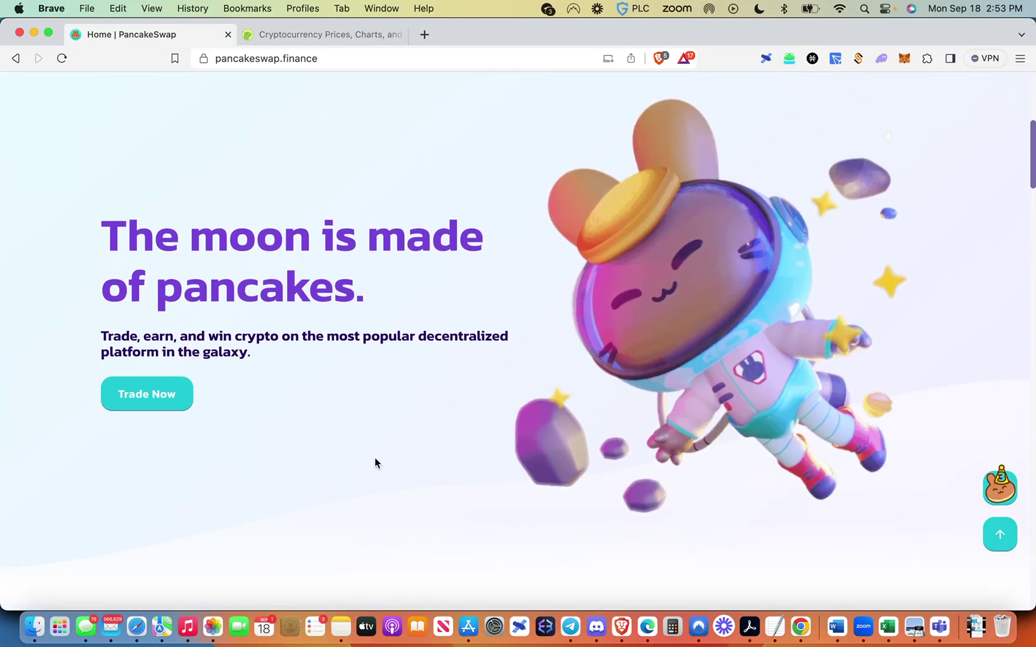
{"action": "scroll", "coordinate": [374, 458], "scroll_direction": "down", "scroll_amount": 11}
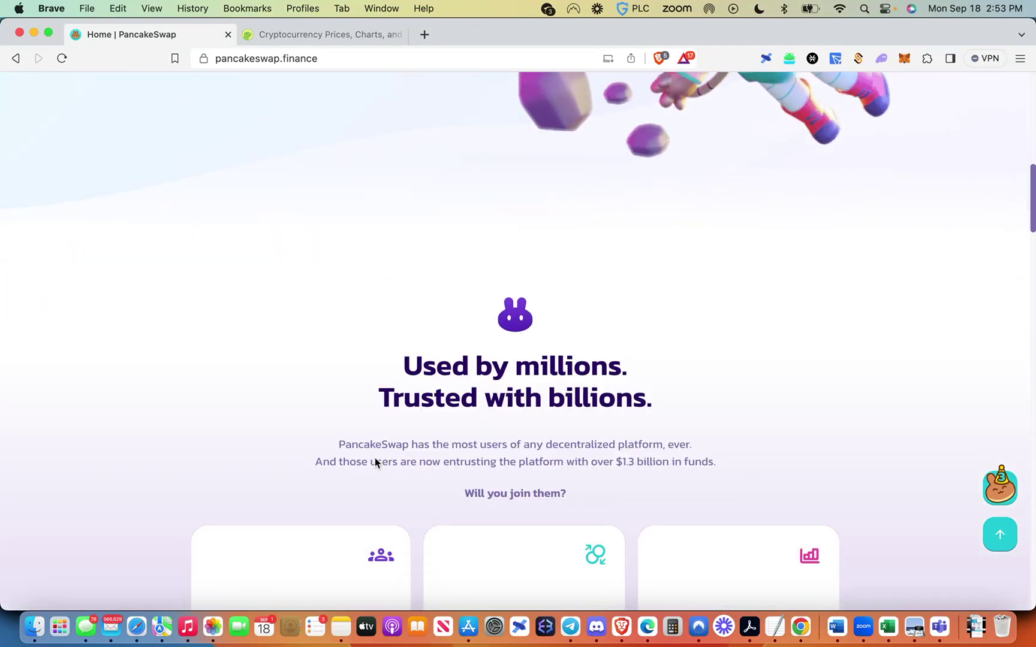
{"action": "scroll", "coordinate": [375, 457], "scroll_direction": "down", "scroll_amount": 1}
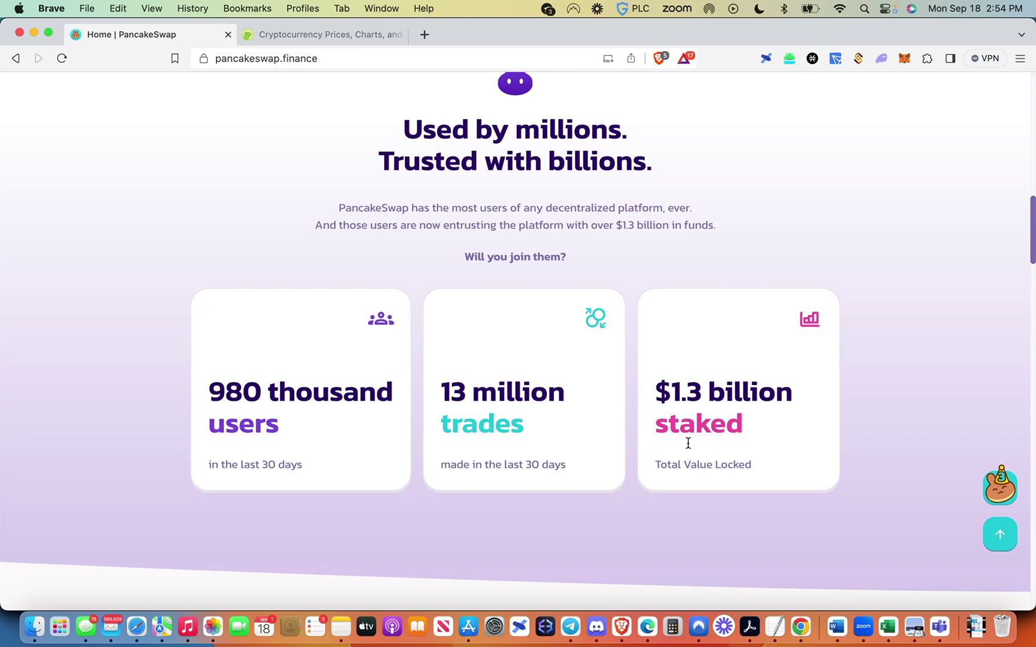
{"action": "scroll", "coordinate": [688, 442], "scroll_direction": "up", "scroll_amount": 15}
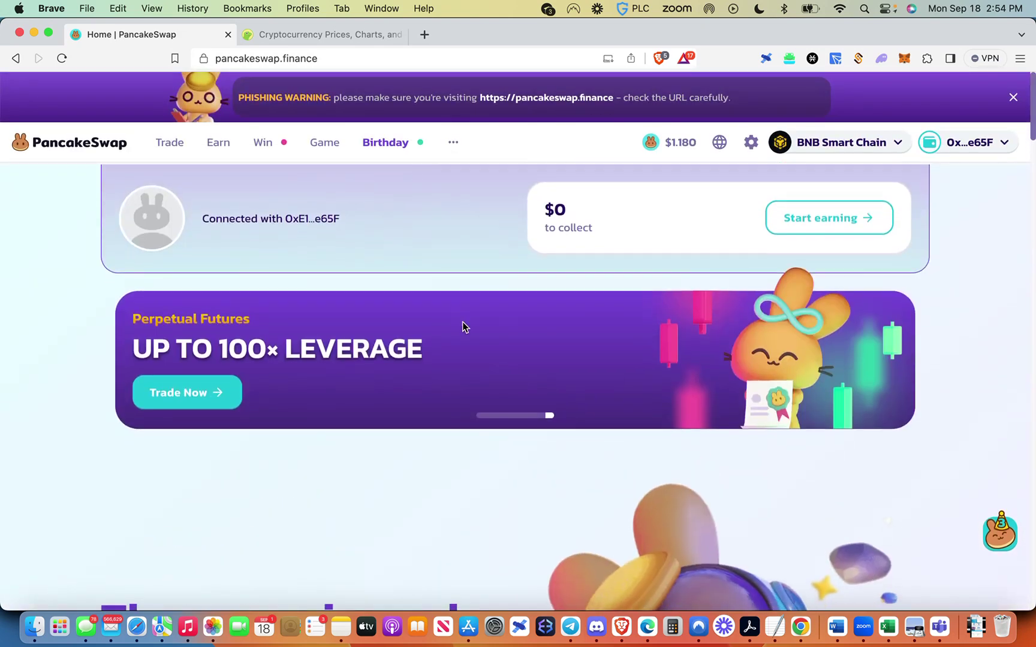
Step: Open PancakeSwap's Swap page and check the BNB balance held in the MetaMask wallet
{"action": "mouse_move", "coordinate": [157, 149]}
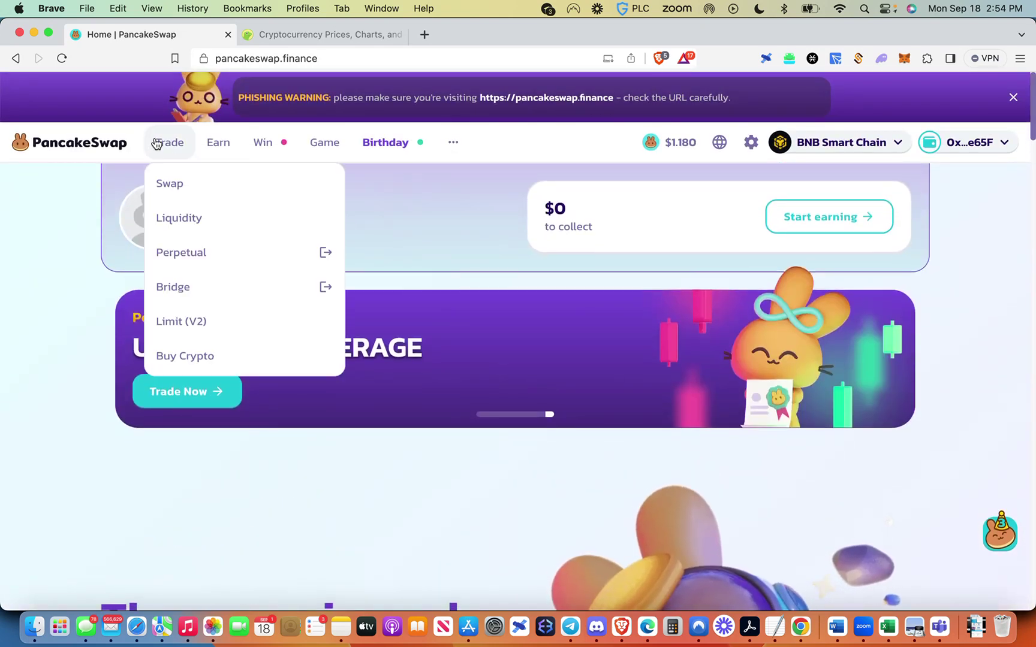
{"action": "left_click", "coordinate": [172, 184]}
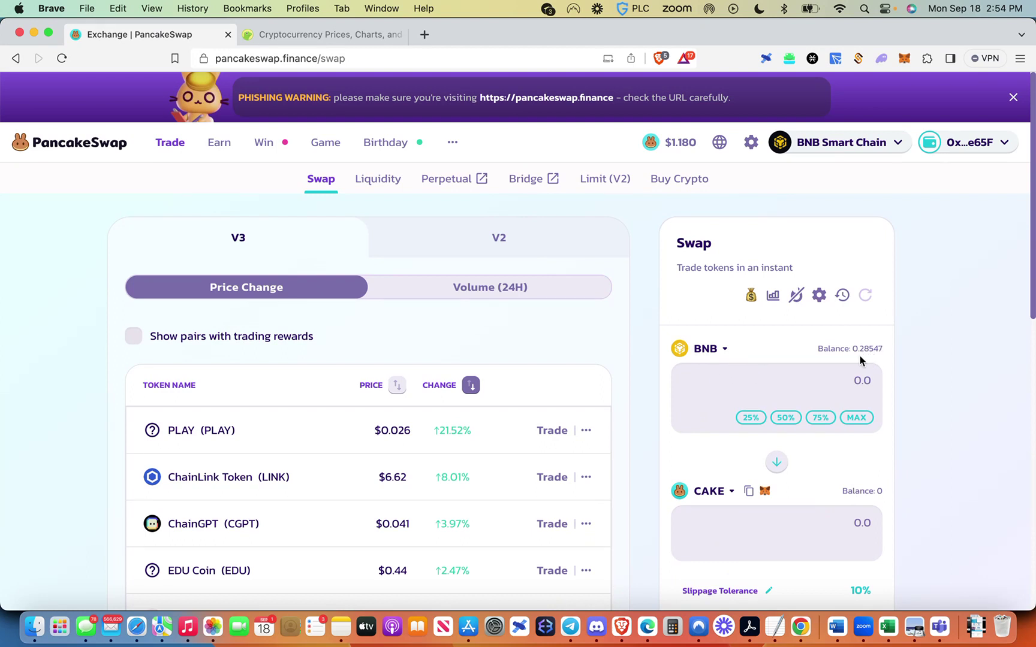
{"action": "left_click", "coordinate": [903, 58]}
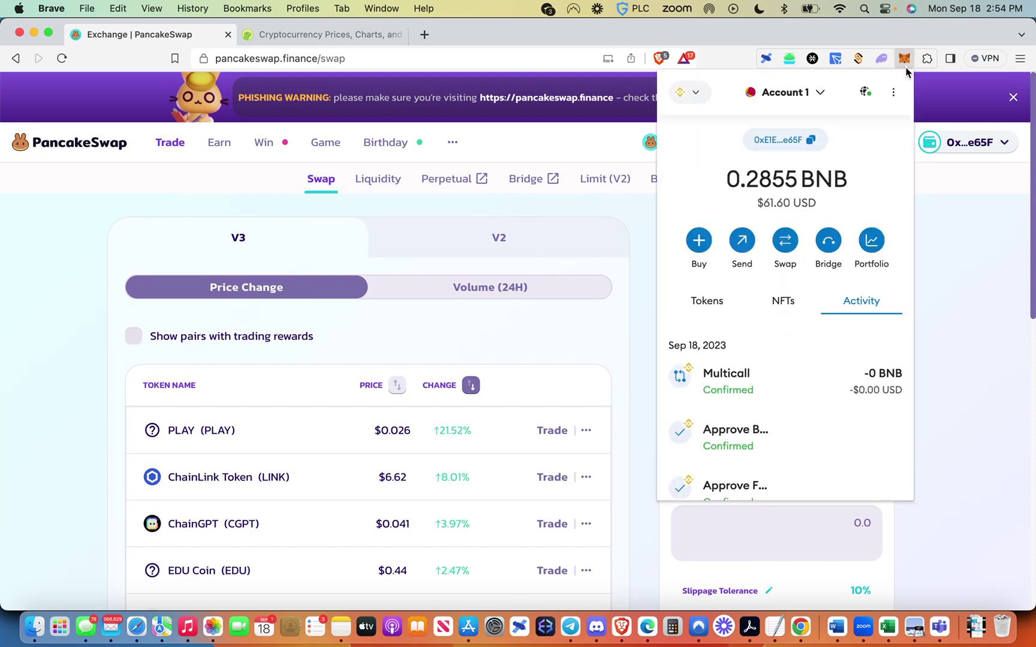
{"action": "mouse_move", "coordinate": [926, 145]}
{"action": "left_click", "coordinate": [979, 398]}
Step: Disconnect the wallet from PancakeSwap and reconnect it using Metamask
{"action": "mouse_move", "coordinate": [962, 147]}
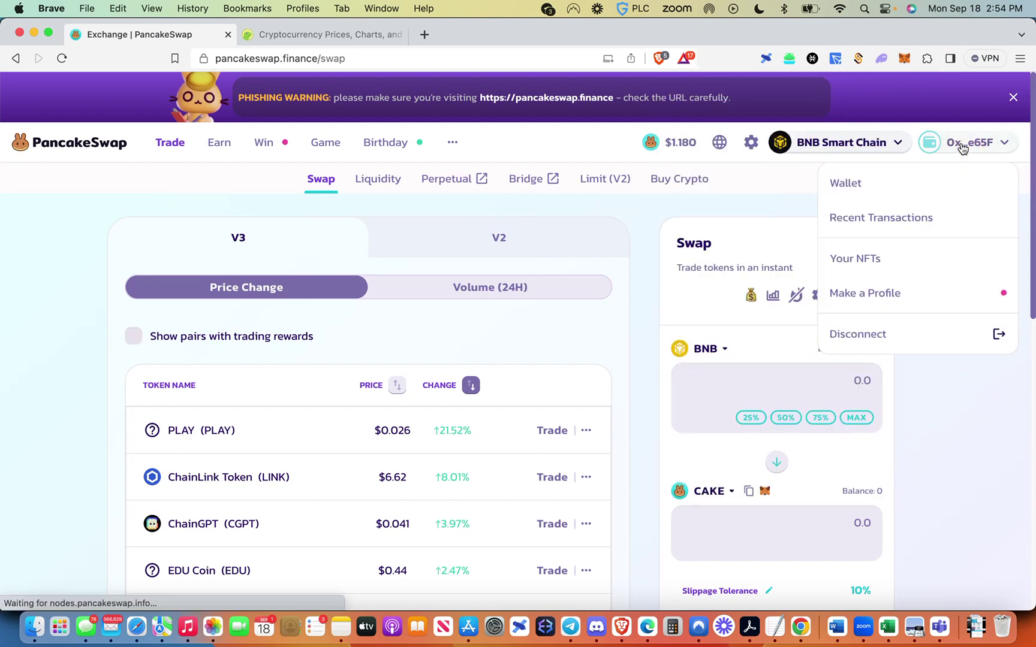
{"action": "left_click", "coordinate": [885, 331]}
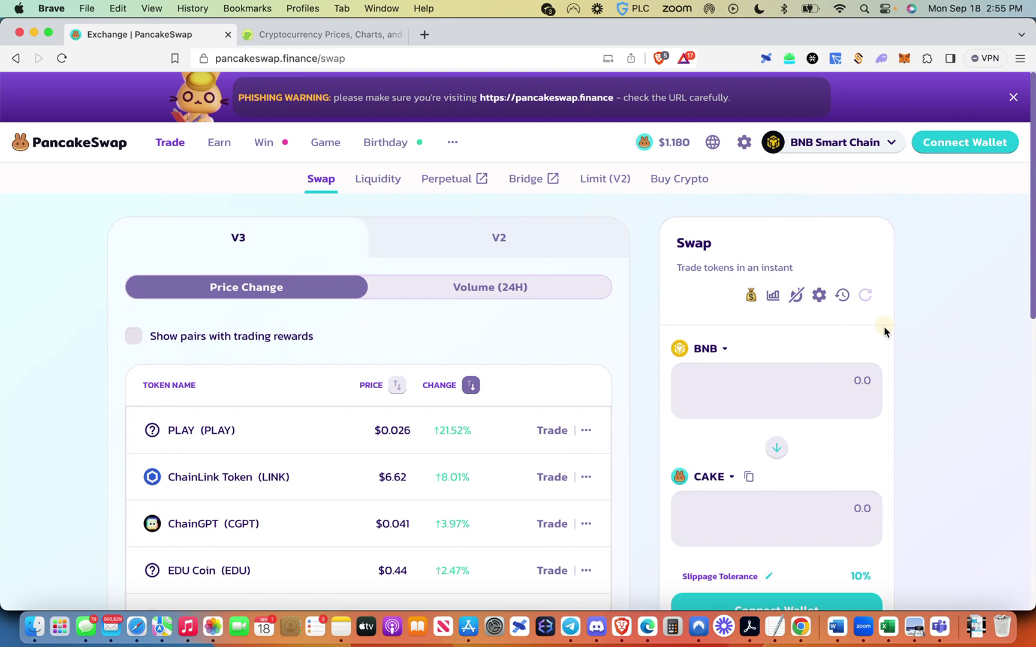
{"action": "left_click", "coordinate": [949, 377]}
{"action": "left_click", "coordinate": [962, 142]}
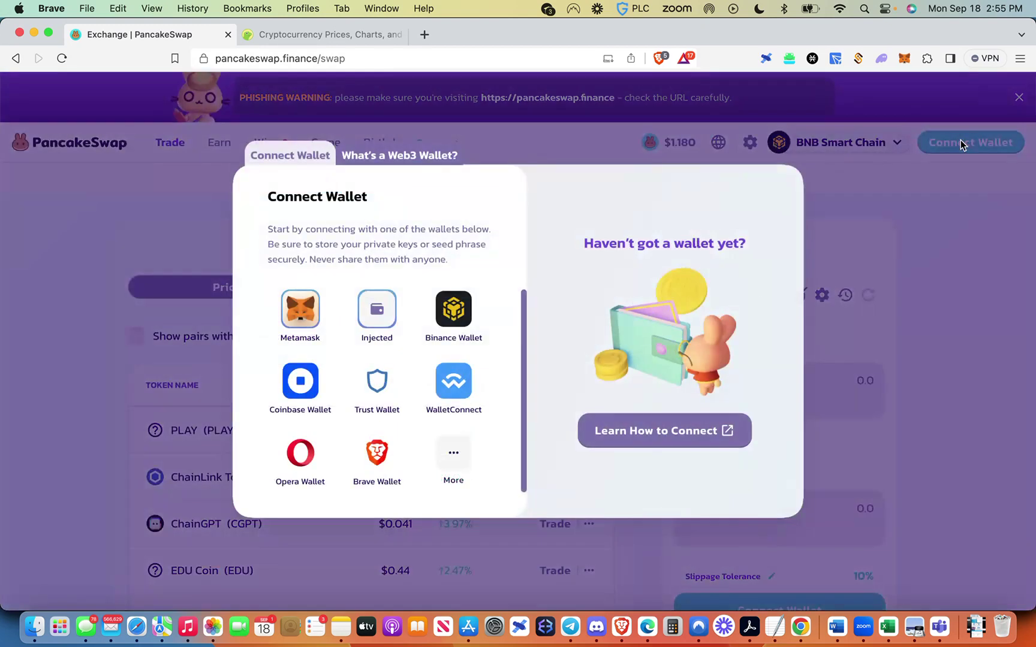
{"action": "left_click", "coordinate": [308, 321]}
Step: Compare the BNB balance on the swap form with the balance in the MetaMask wallet
{"action": "mouse_move", "coordinate": [955, 160]}
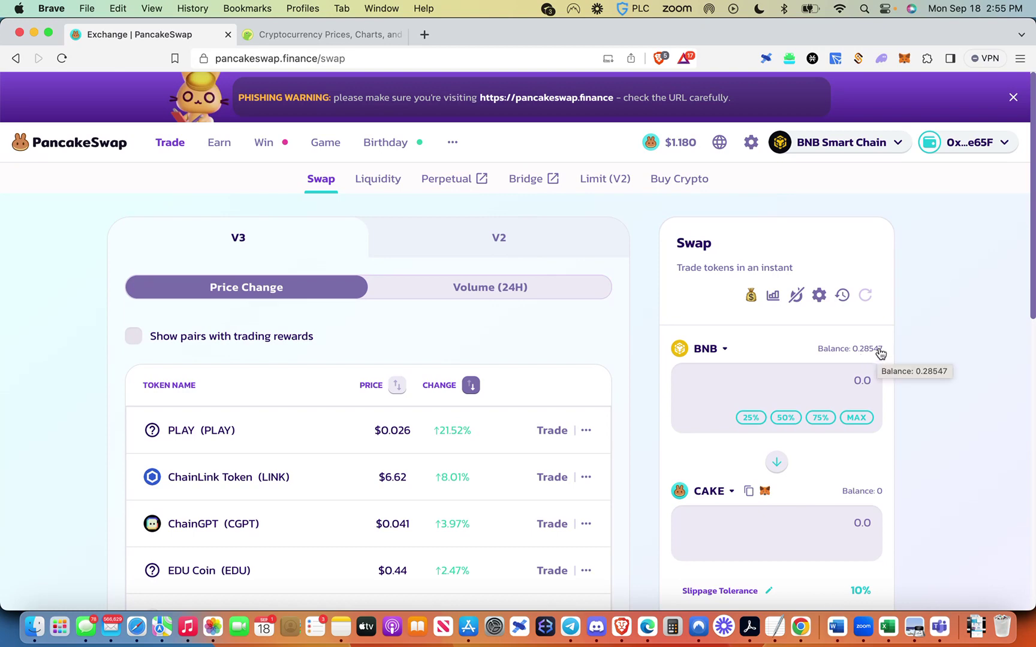
{"action": "left_click", "coordinate": [904, 60]}
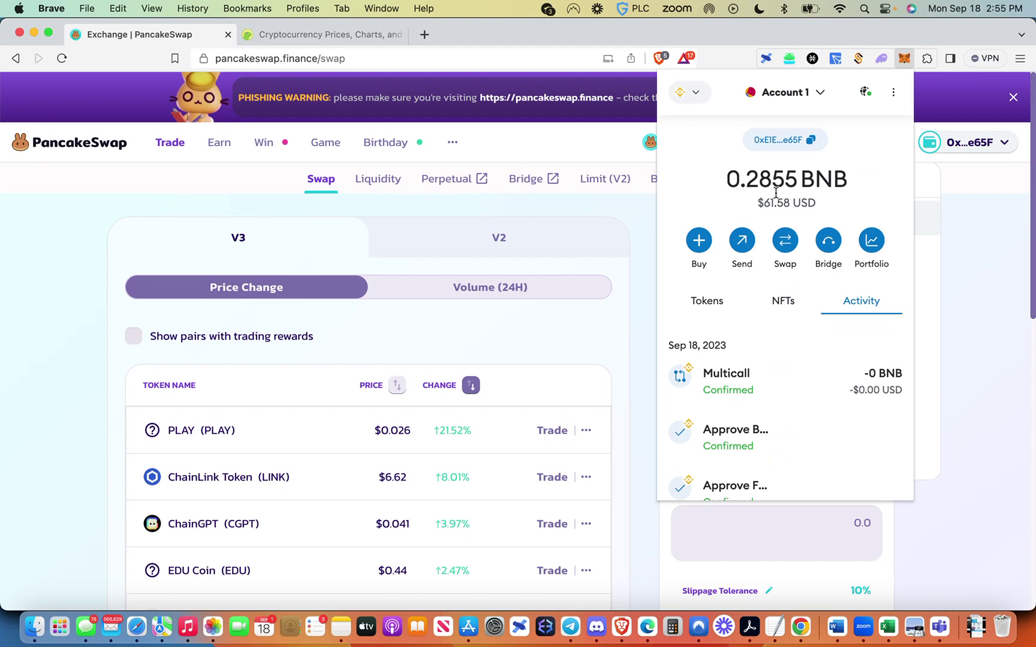
{"action": "left_click", "coordinate": [947, 261]}
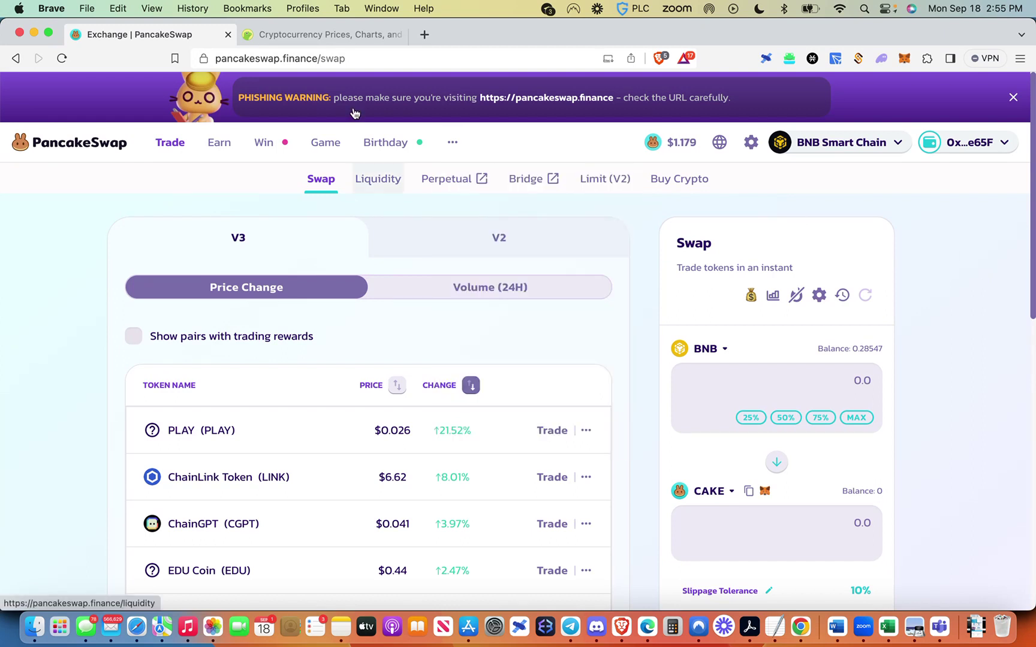
Step: Switch to the CoinGecko price list and open the BNB coin page
{"action": "left_click", "coordinate": [313, 37]}
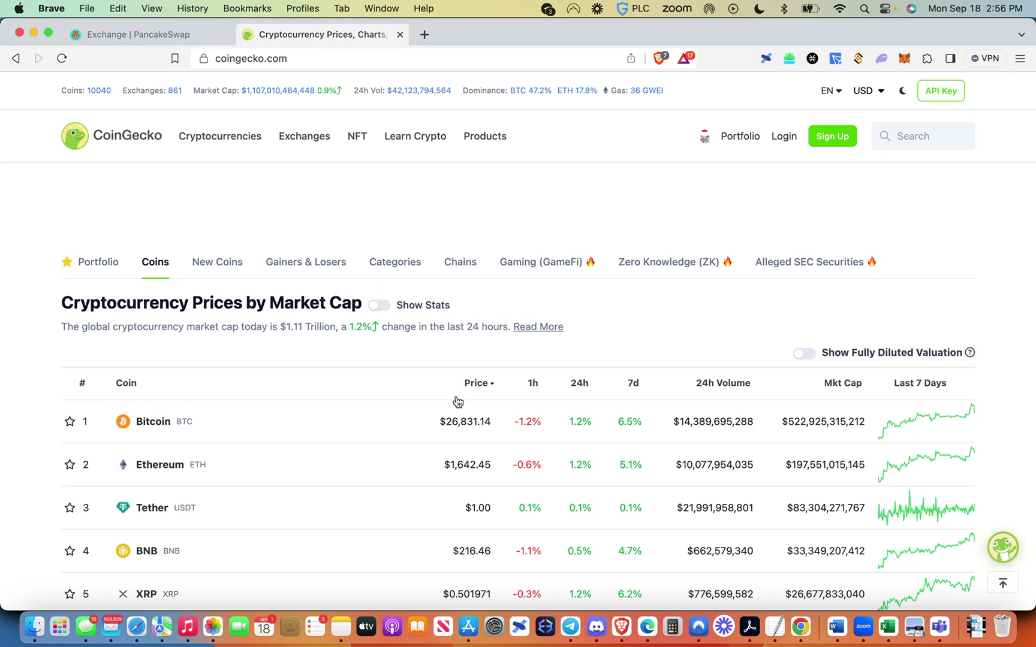
{"action": "scroll", "coordinate": [331, 446], "scroll_direction": "down", "scroll_amount": 5}
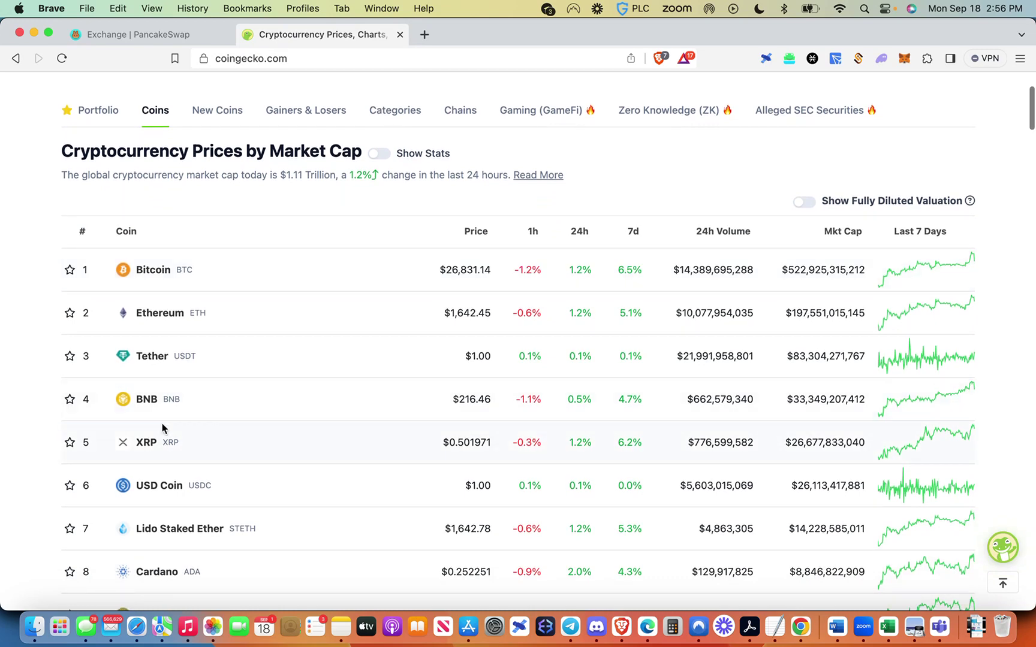
{"action": "left_click", "coordinate": [145, 400]}
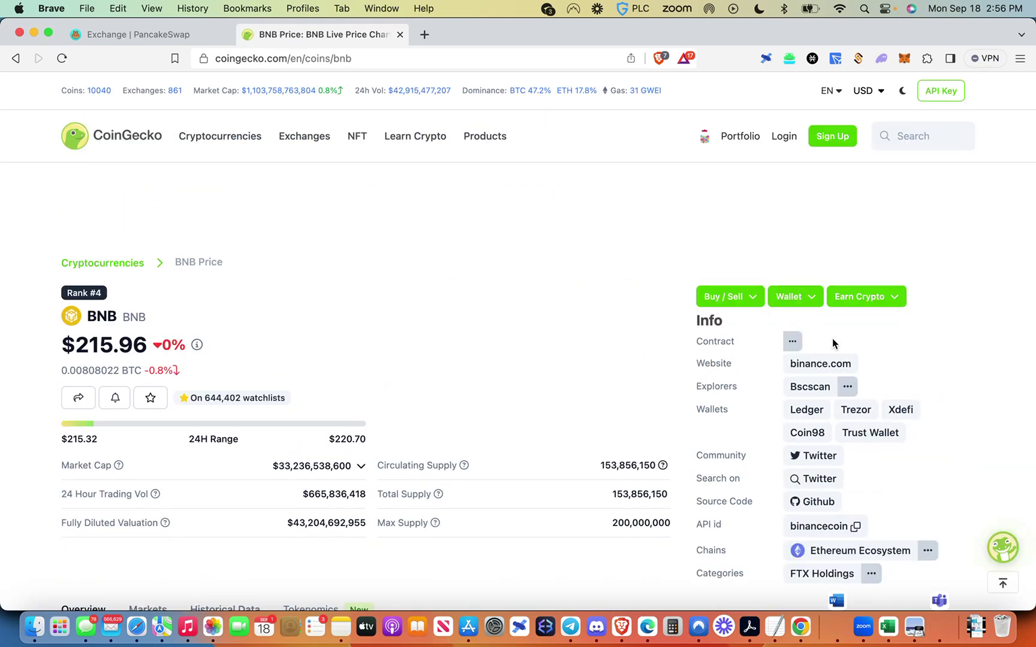
Step: Examine BNB's info section, including the full list of chains the coin belongs to
{"action": "scroll", "coordinate": [810, 367], "scroll_direction": "down", "scroll_amount": 3}
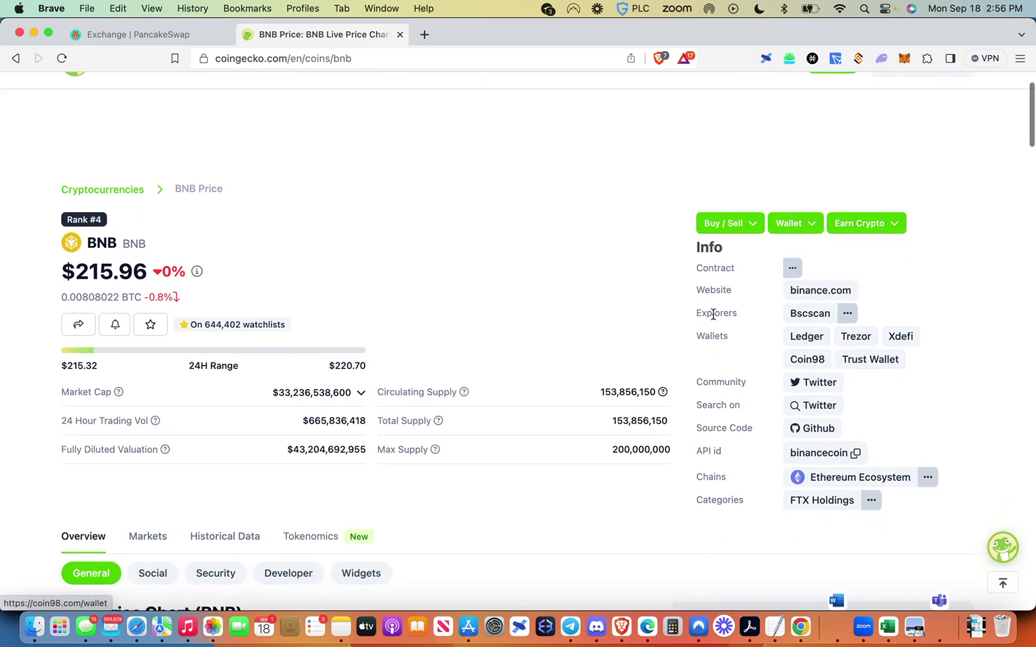
{"action": "scroll", "coordinate": [807, 387], "scroll_direction": "down", "scroll_amount": 2}
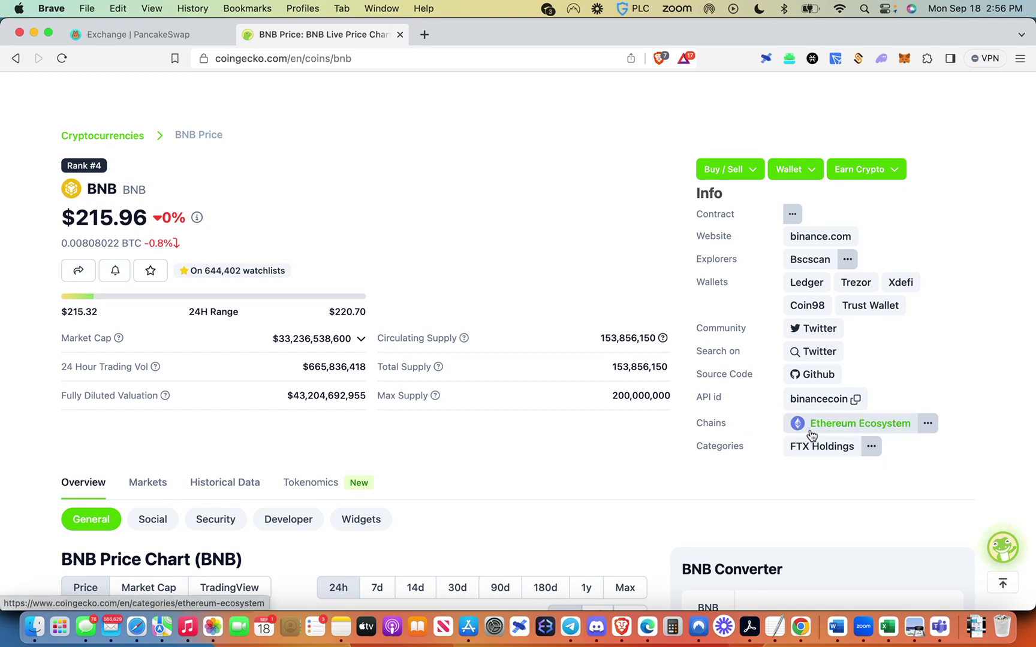
{"action": "left_click", "coordinate": [927, 423]}
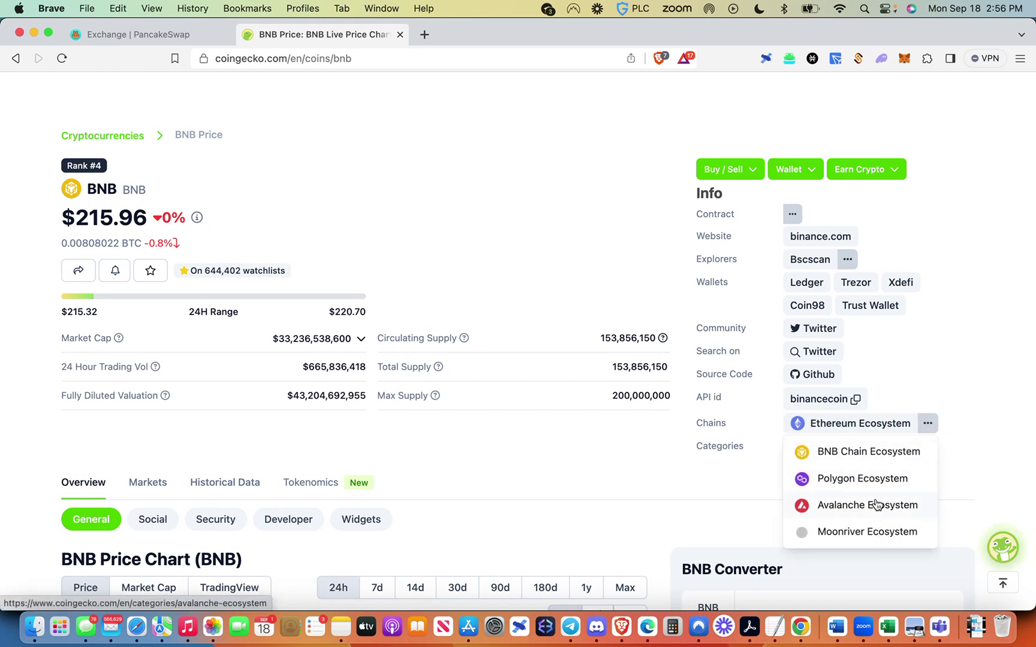
{"action": "left_click", "coordinate": [574, 285]}
{"action": "scroll", "coordinate": [575, 285], "scroll_direction": "up", "scroll_amount": 3}
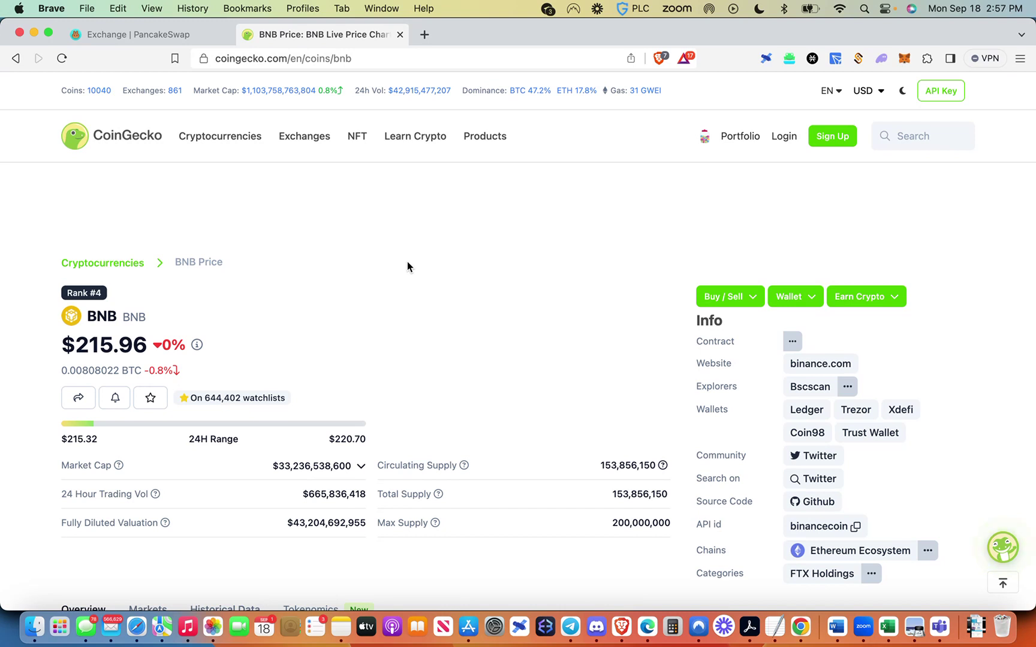
Step: Open CoinGecko's crypto categories and switch to the Chains ranking
{"action": "mouse_move", "coordinate": [233, 140]}
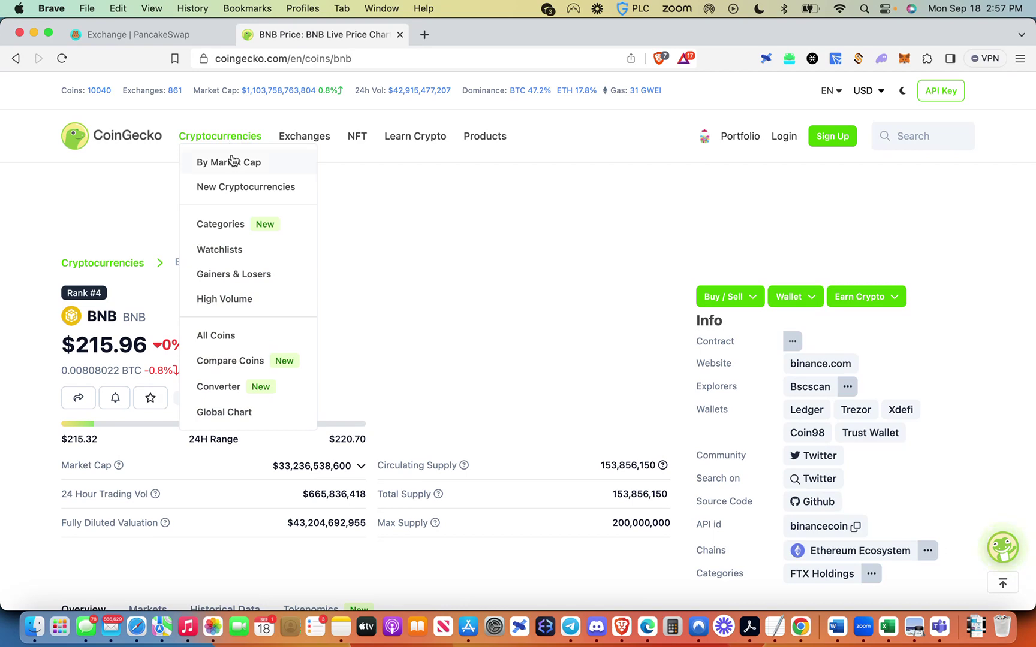
{"action": "left_click", "coordinate": [240, 226]}
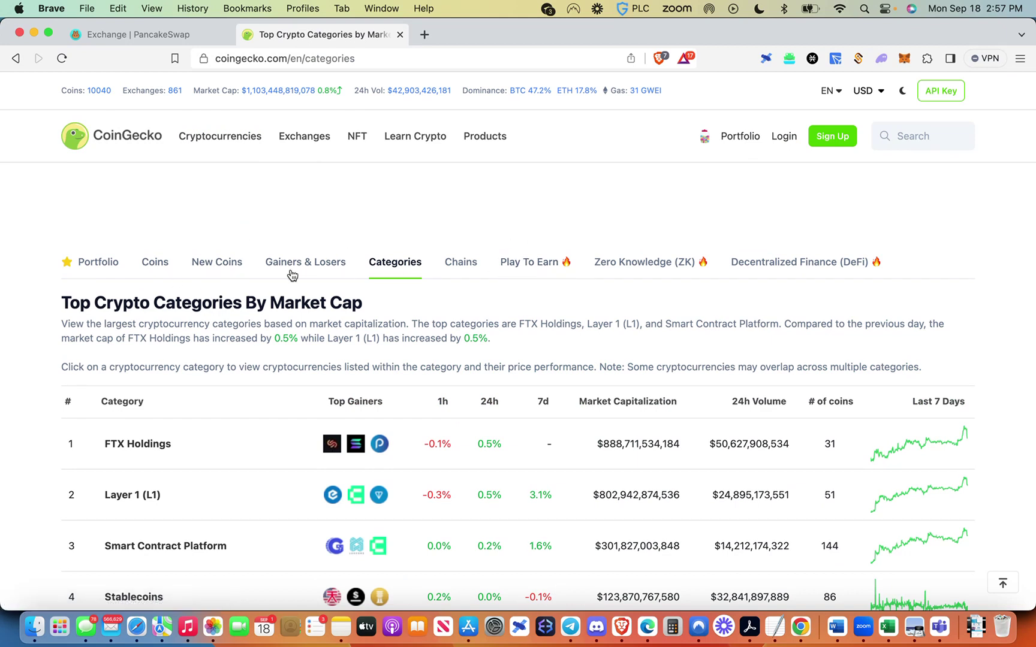
{"action": "left_click", "coordinate": [460, 267]}
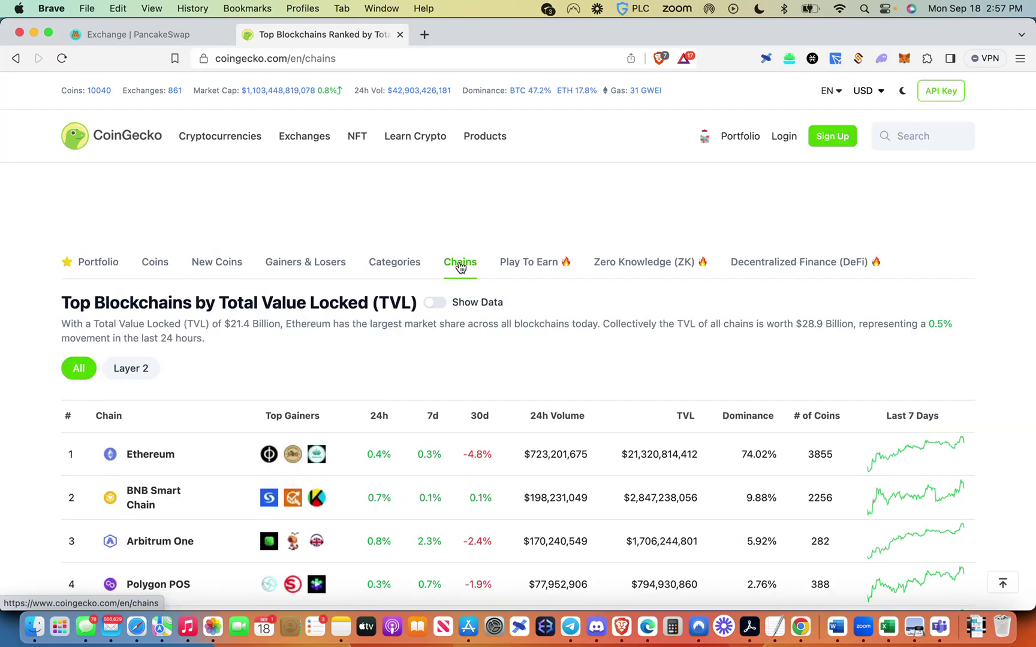
Step: Look through the ranking of blockchains by total value locked and open the BNB Smart Chain coin list
{"action": "scroll", "coordinate": [461, 267], "scroll_direction": "down", "scroll_amount": 3}
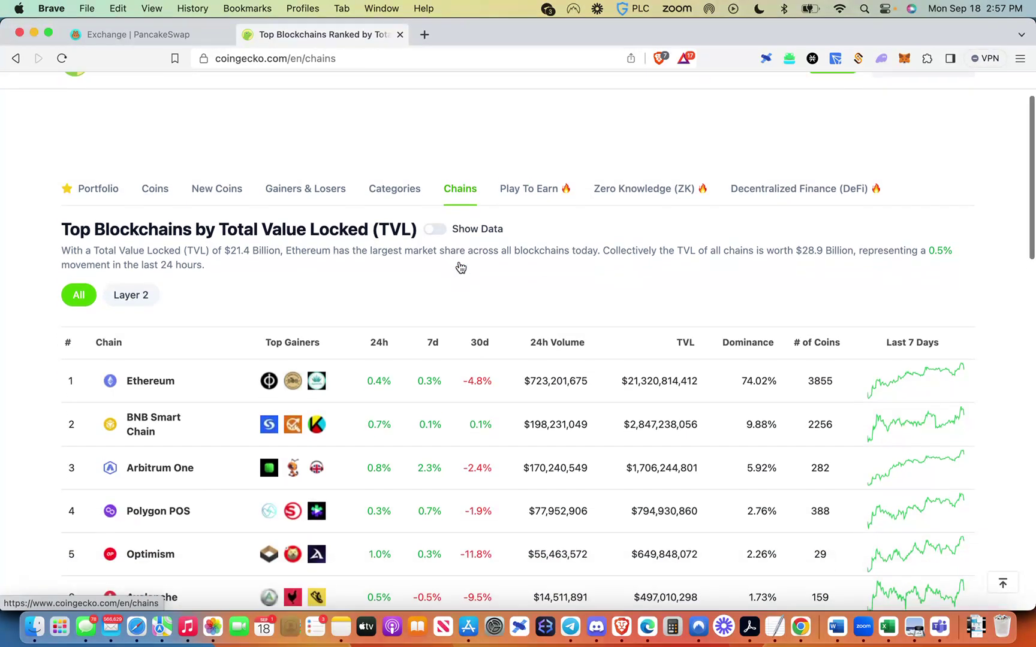
{"action": "scroll", "coordinate": [260, 274], "scroll_direction": "down", "scroll_amount": 2}
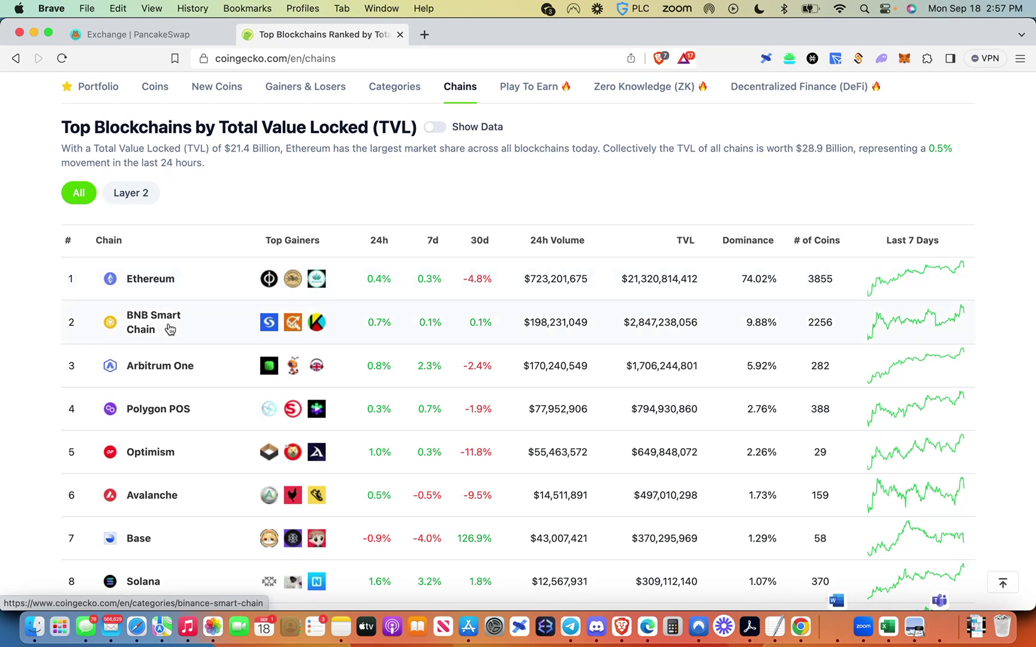
{"action": "scroll", "coordinate": [170, 329], "scroll_direction": "down", "scroll_amount": 5}
{"action": "scroll", "coordinate": [171, 329], "scroll_direction": "down", "scroll_amount": 9}
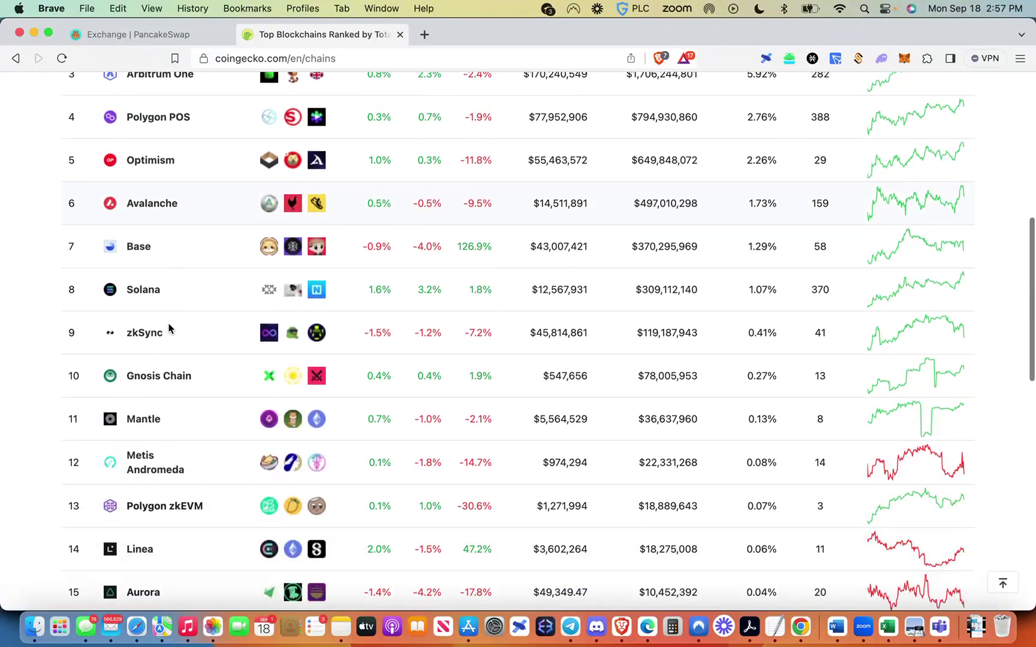
{"action": "scroll", "coordinate": [170, 329], "scroll_direction": "up", "scroll_amount": 12}
{"action": "scroll", "coordinate": [170, 329], "scroll_direction": "up", "scroll_amount": 2}
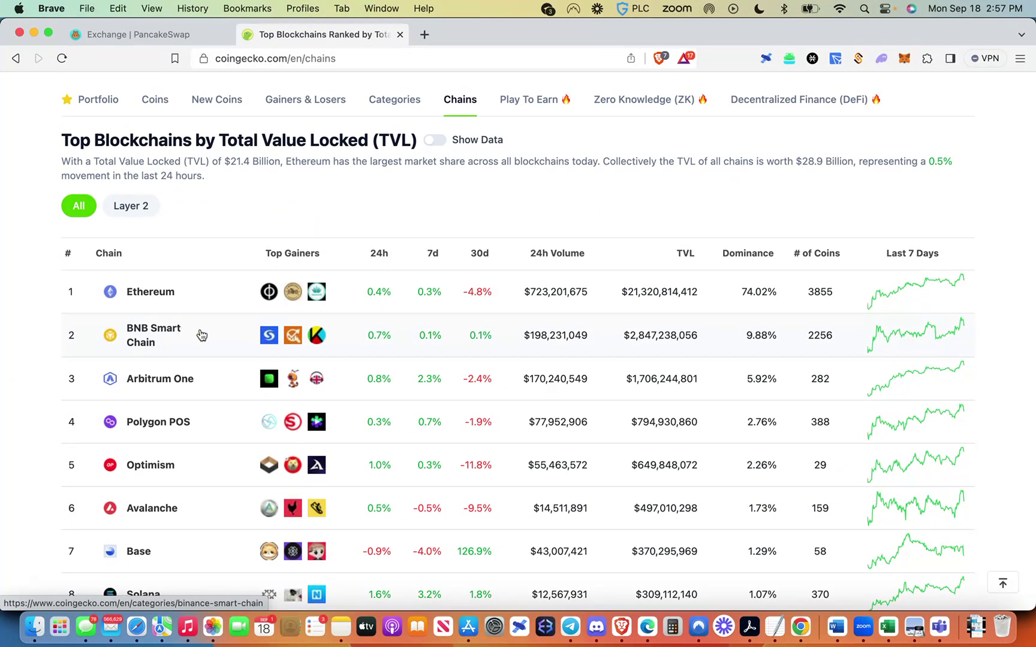
{"action": "left_click", "coordinate": [146, 339]}
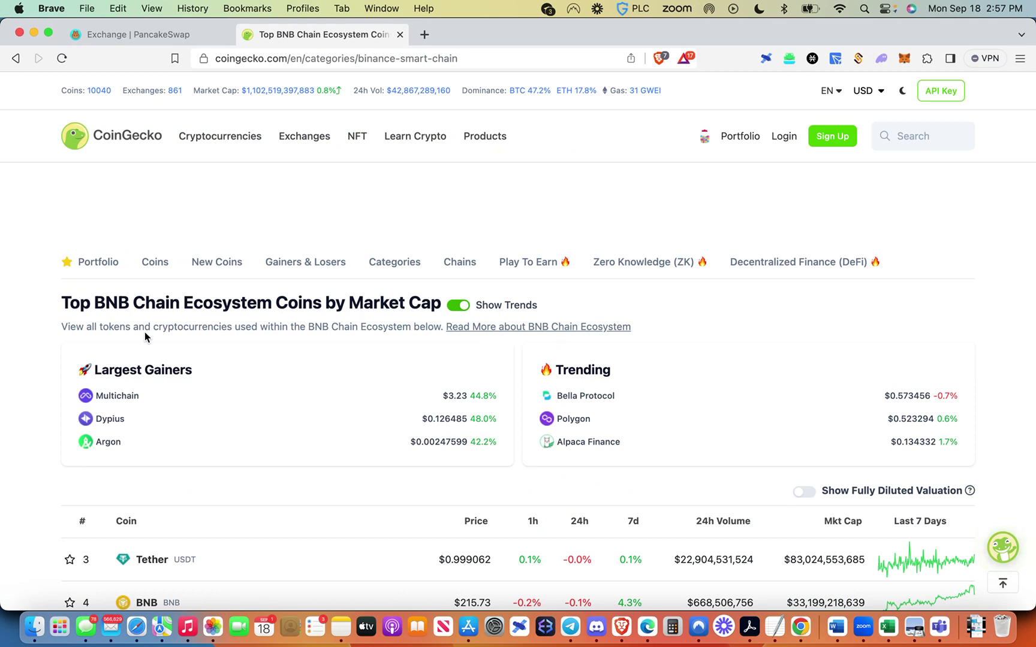
Step: Browse the BNB Chain ecosystem coins ranked by market cap, including the largest gainers and trending coins
{"action": "scroll", "coordinate": [145, 337], "scroll_direction": "down", "scroll_amount": 10}
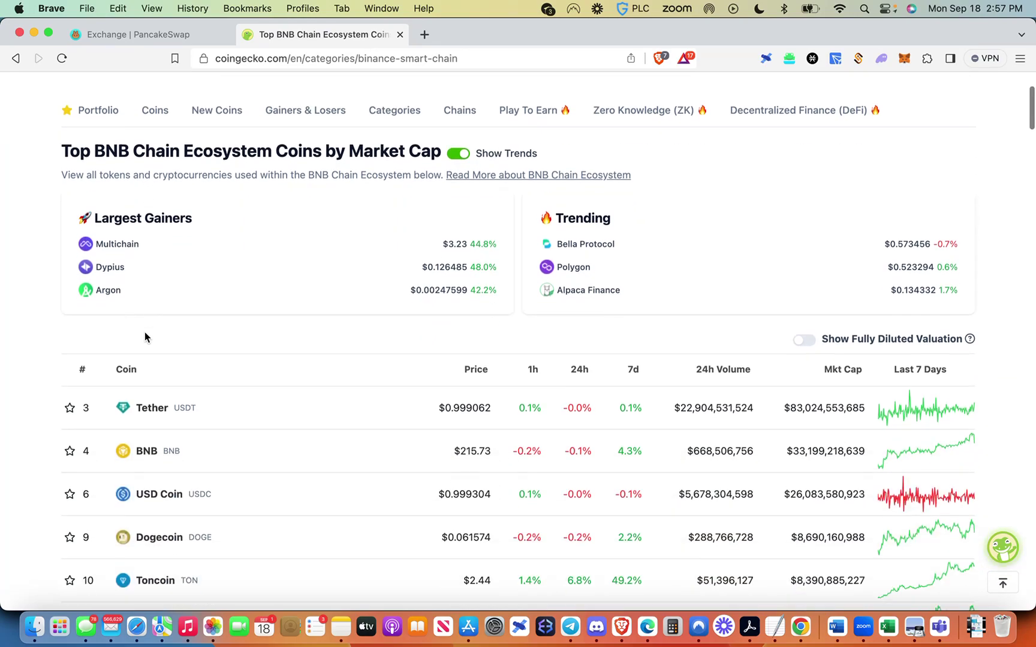
{"action": "scroll", "coordinate": [211, 398], "scroll_direction": "down", "scroll_amount": 10}
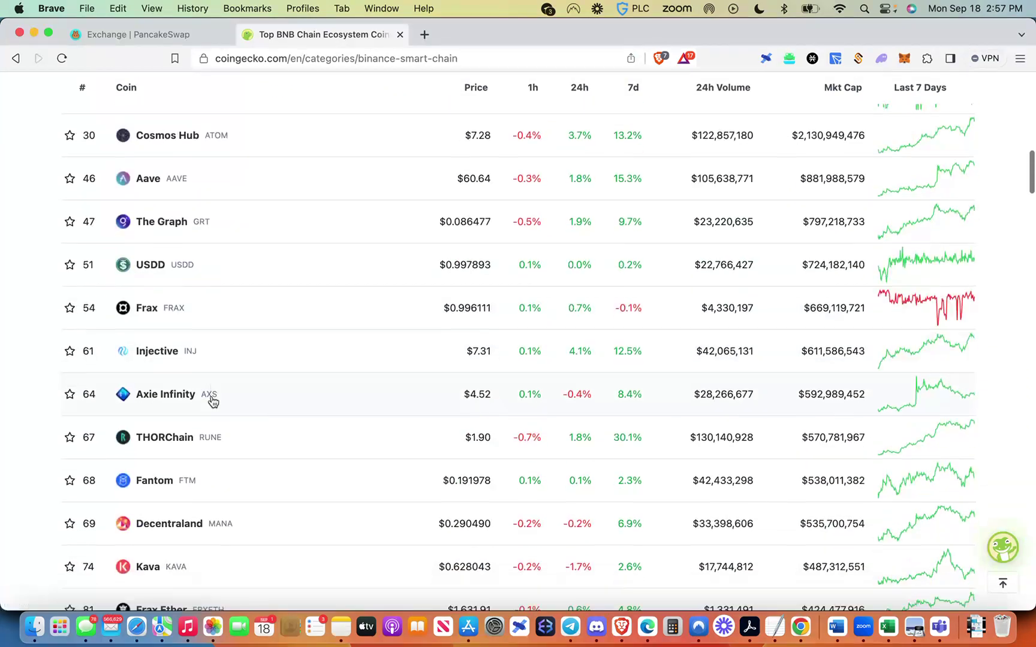
{"action": "scroll", "coordinate": [211, 398], "scroll_direction": "up", "scroll_amount": 20}
{"action": "scroll", "coordinate": [213, 401], "scroll_direction": "down", "scroll_amount": 5}
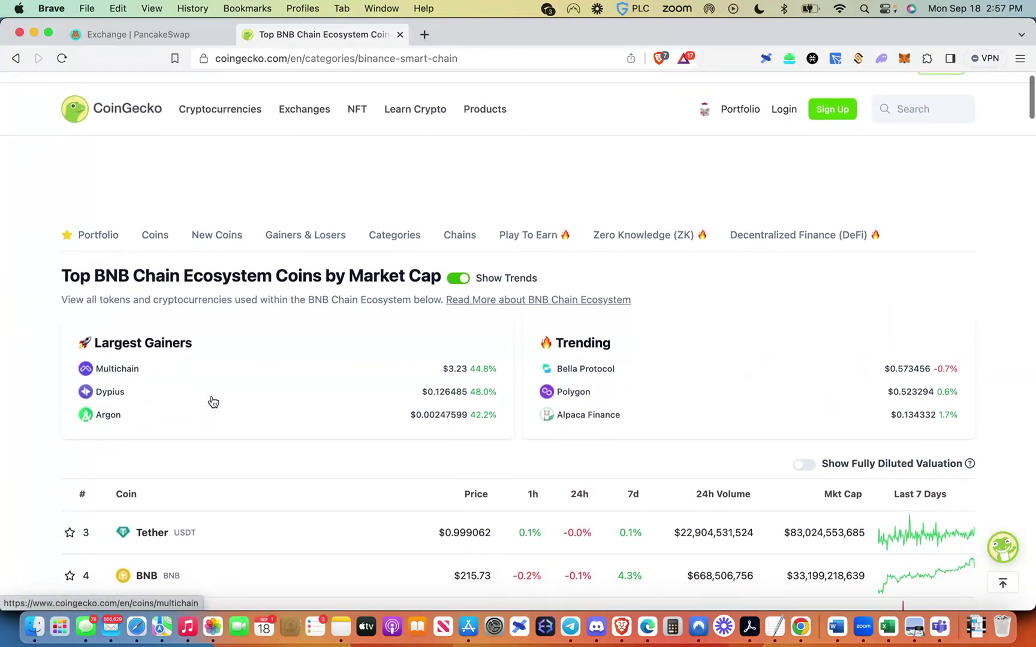
{"action": "scroll", "coordinate": [213, 403], "scroll_direction": "down", "scroll_amount": 1}
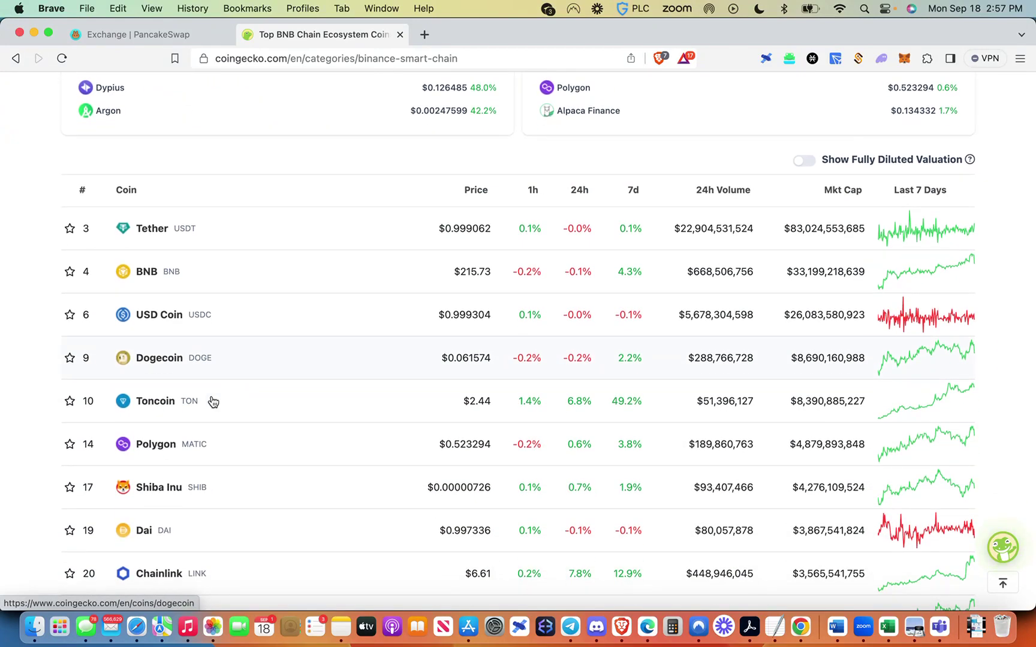
{"action": "scroll", "coordinate": [213, 402], "scroll_direction": "up", "scroll_amount": 1}
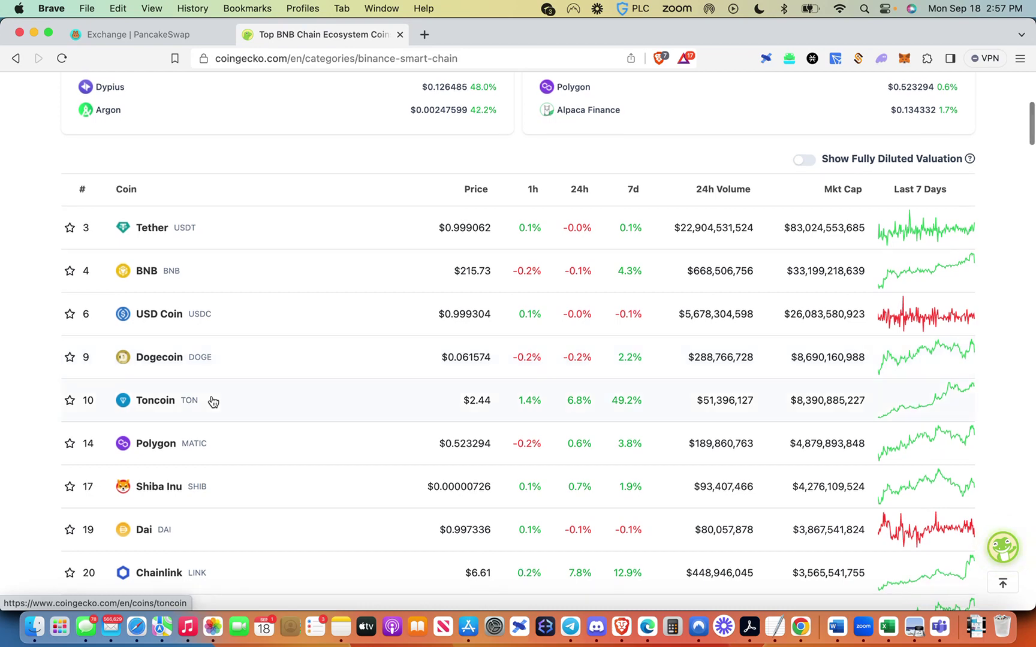
Step: Search CoinGecko for "alpa" and open the Alpaca Finance (ALPACA) coin page
{"action": "scroll", "coordinate": [213, 402], "scroll_direction": "up", "scroll_amount": 5}
{"action": "left_click", "coordinate": [906, 139]}
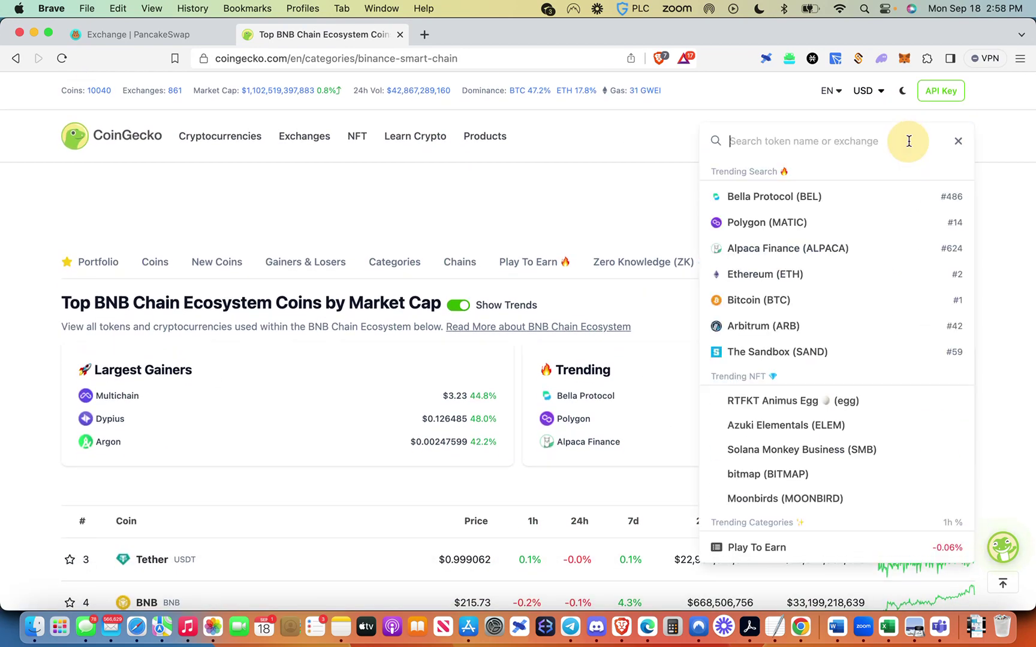
{"action": "type", "text": "a"}
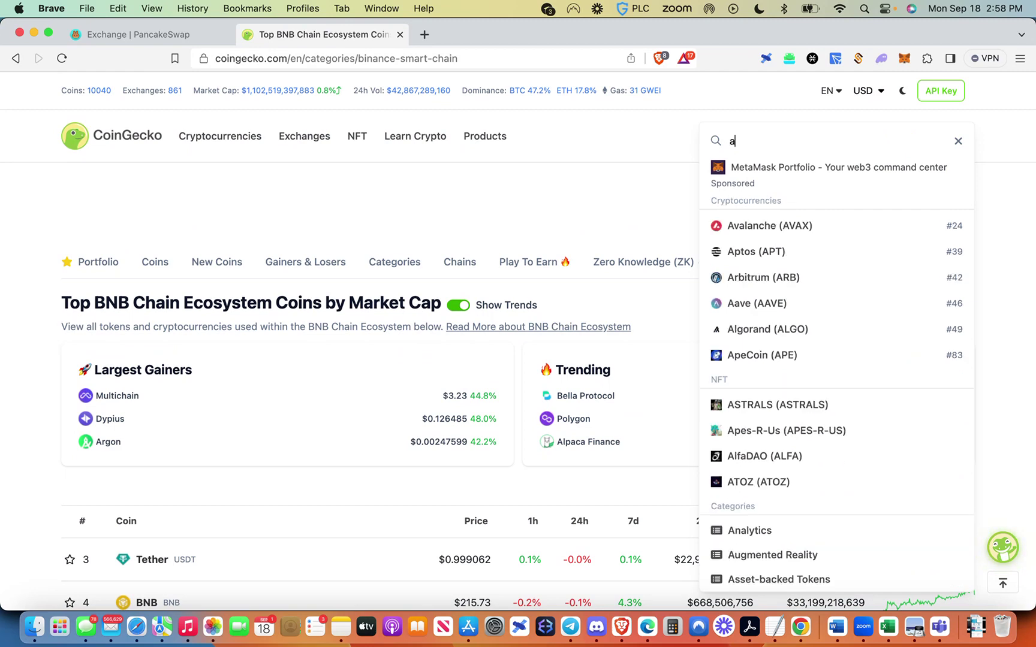
{"action": "type", "text": "lpa"}
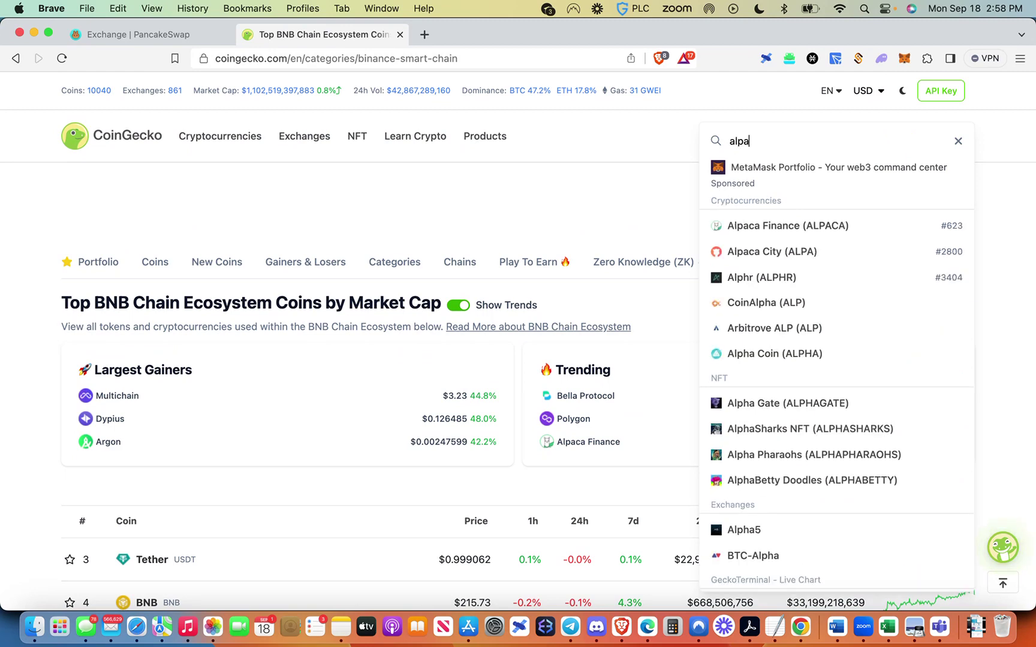
{"action": "left_click", "coordinate": [807, 228]}
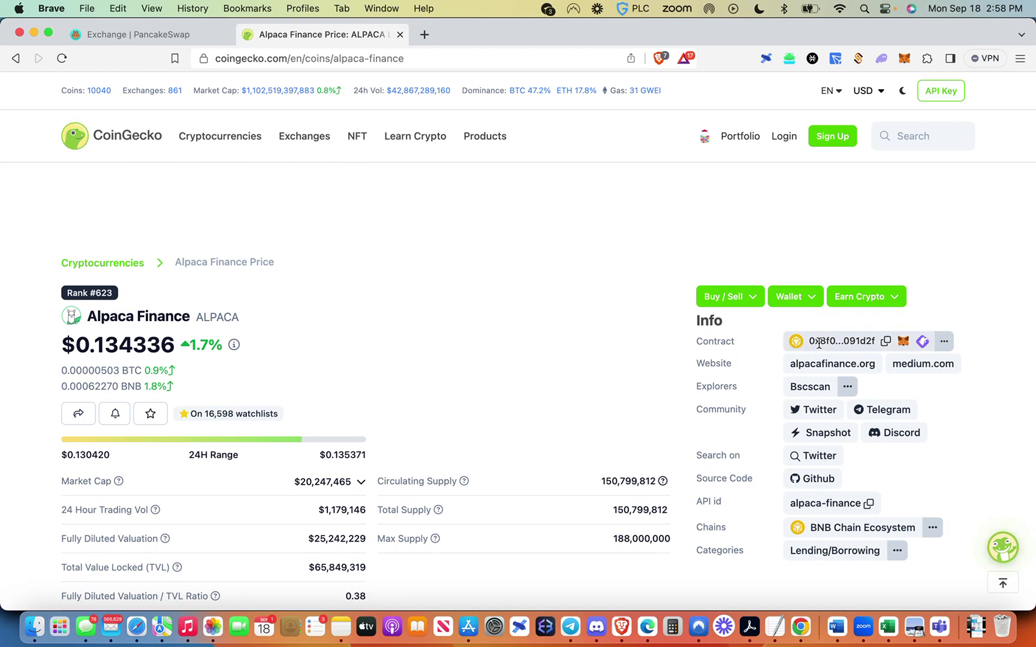
Step: Check Alpaca Finance's BNB Smart Chain contract address and its additional contract on other chains
{"action": "left_click", "coordinate": [887, 349]}
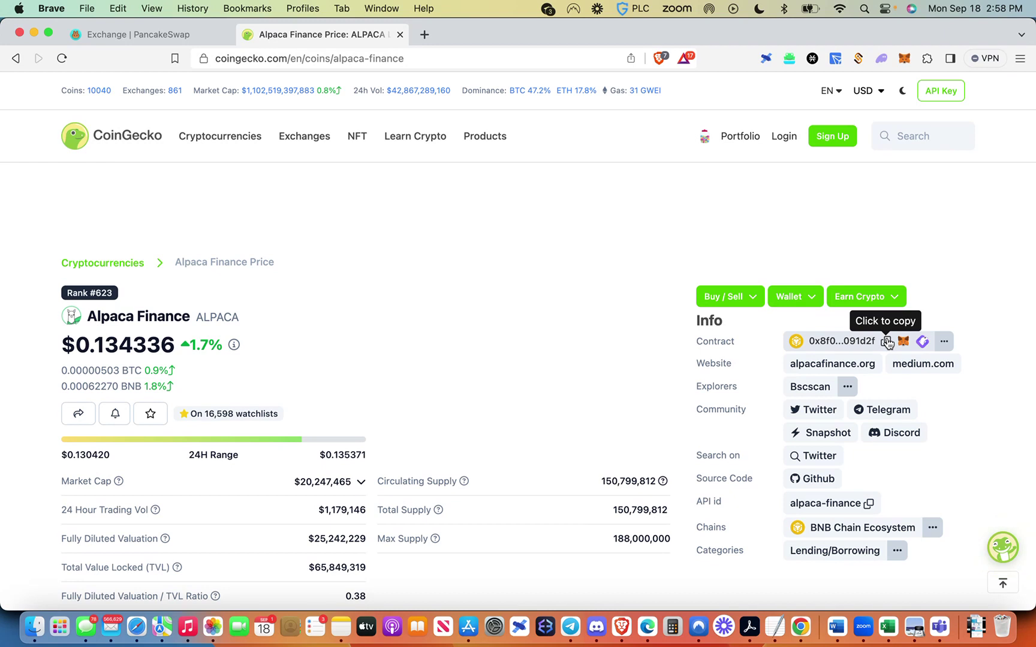
{"action": "left_click", "coordinate": [887, 342]}
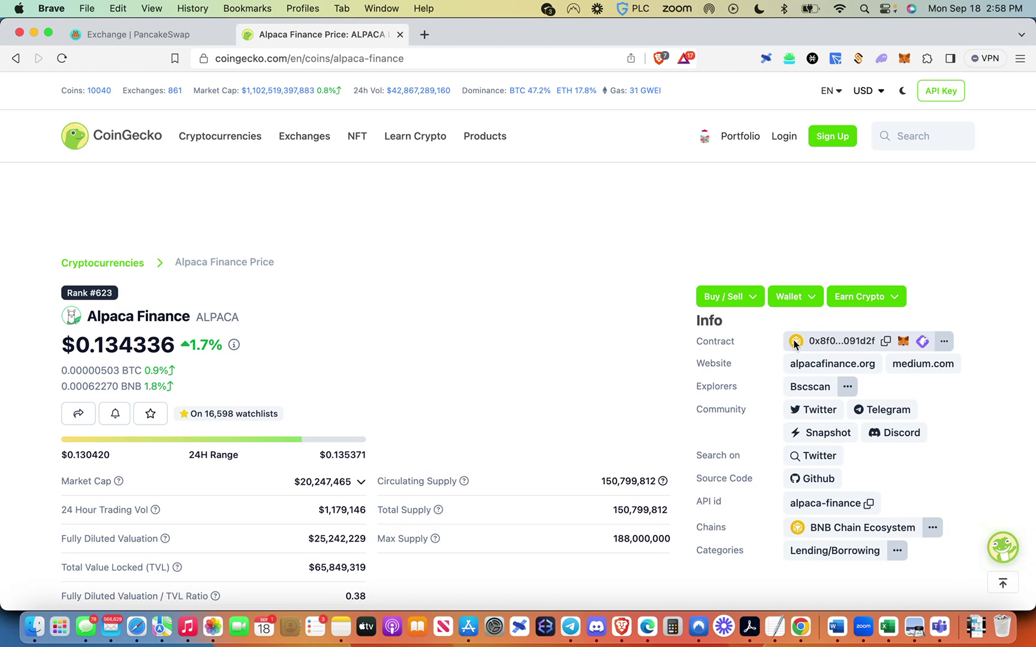
{"action": "left_click", "coordinate": [945, 347]}
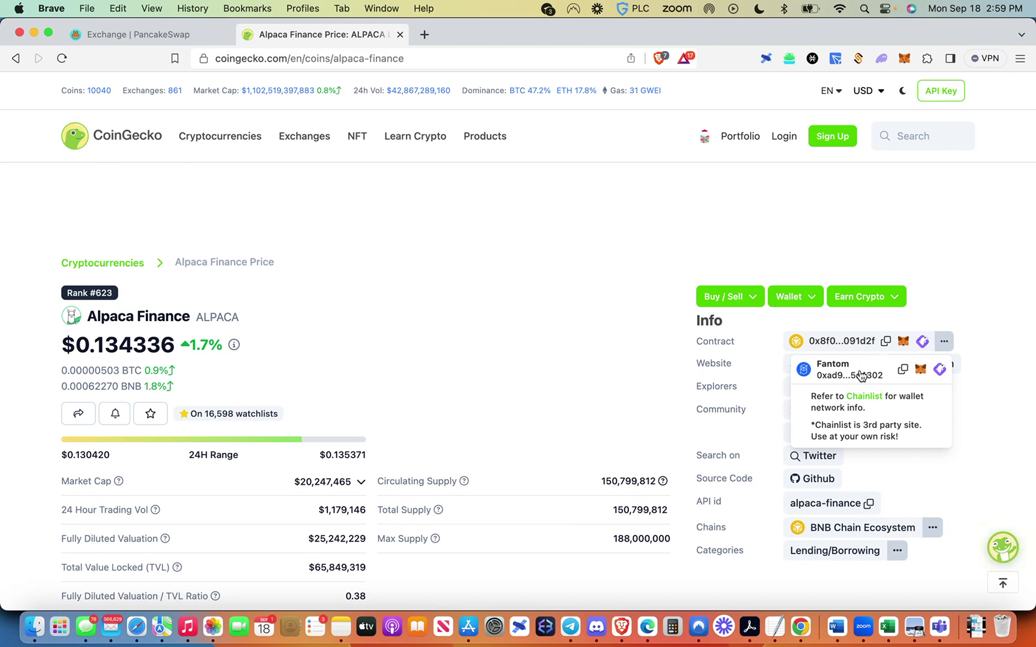
{"action": "left_click", "coordinate": [966, 298]}
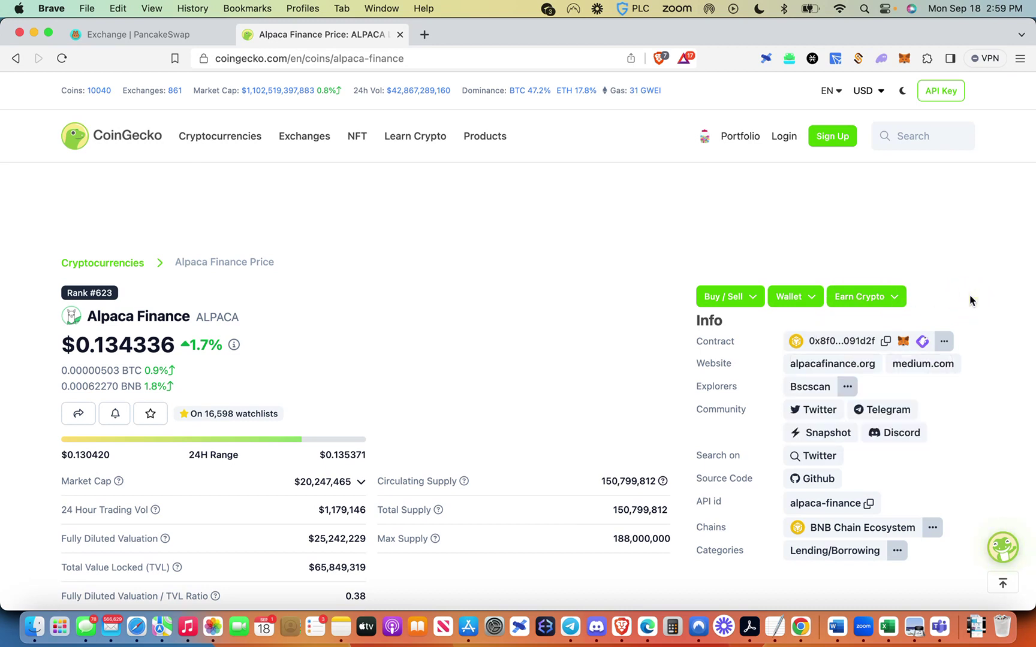
Step: Copy Alpaca Finance's BNB Smart Chain contract address, switch to PancakeSwap, and use it to select ALPACA as the token to receive
{"action": "left_click", "coordinate": [886, 343]}
{"action": "left_click", "coordinate": [184, 35]}
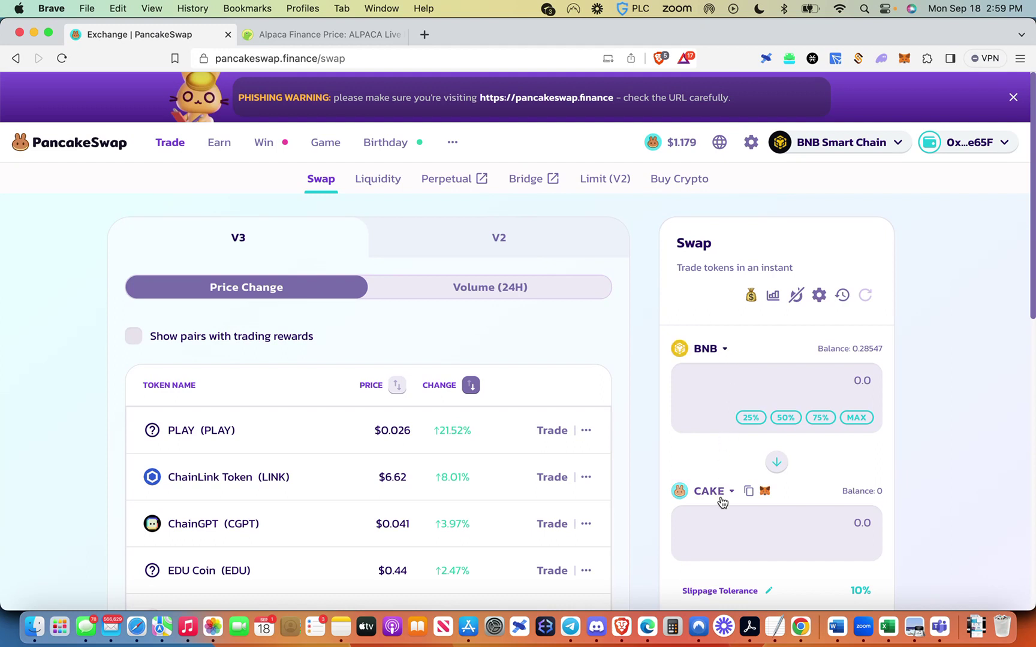
{"action": "scroll", "coordinate": [722, 497], "scroll_direction": "down", "scroll_amount": 4}
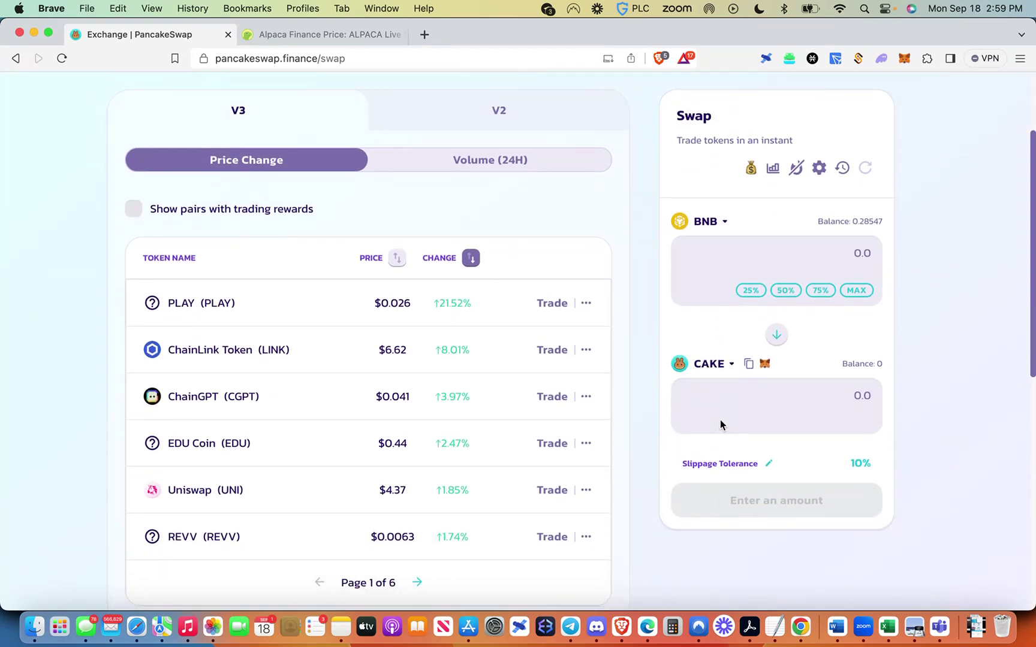
{"action": "left_click", "coordinate": [727, 366]}
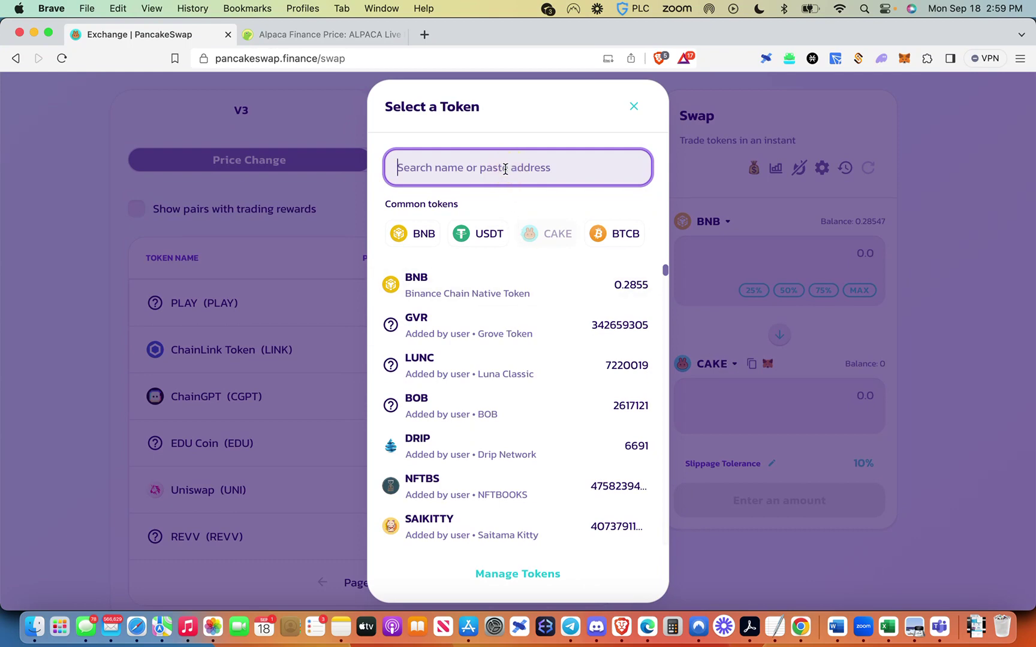
{"action": "key", "text": "super+v"}
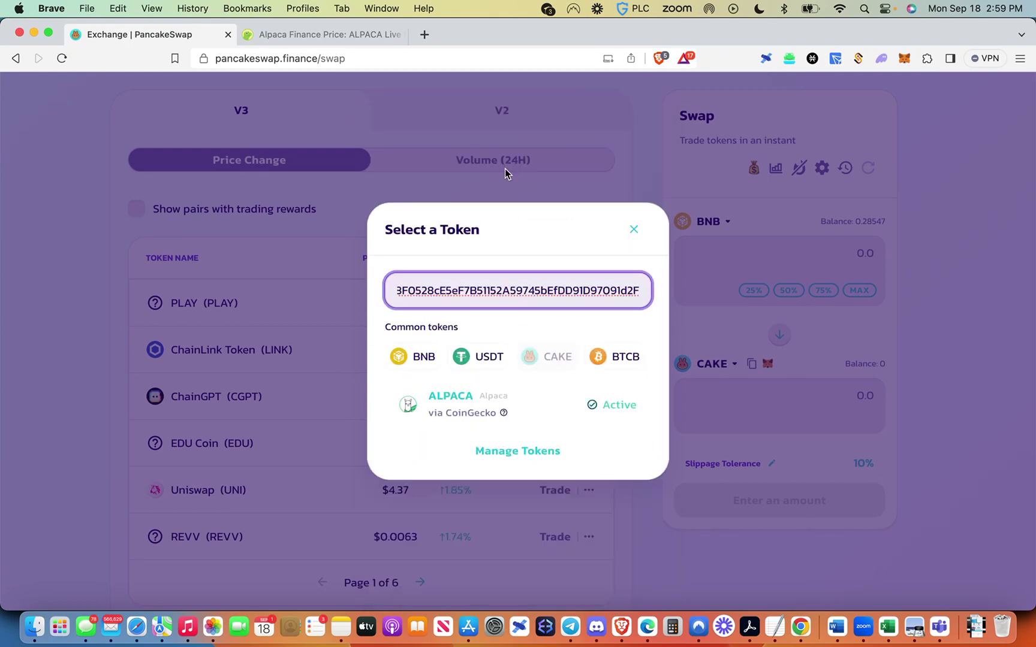
{"action": "left_click", "coordinate": [448, 408]}
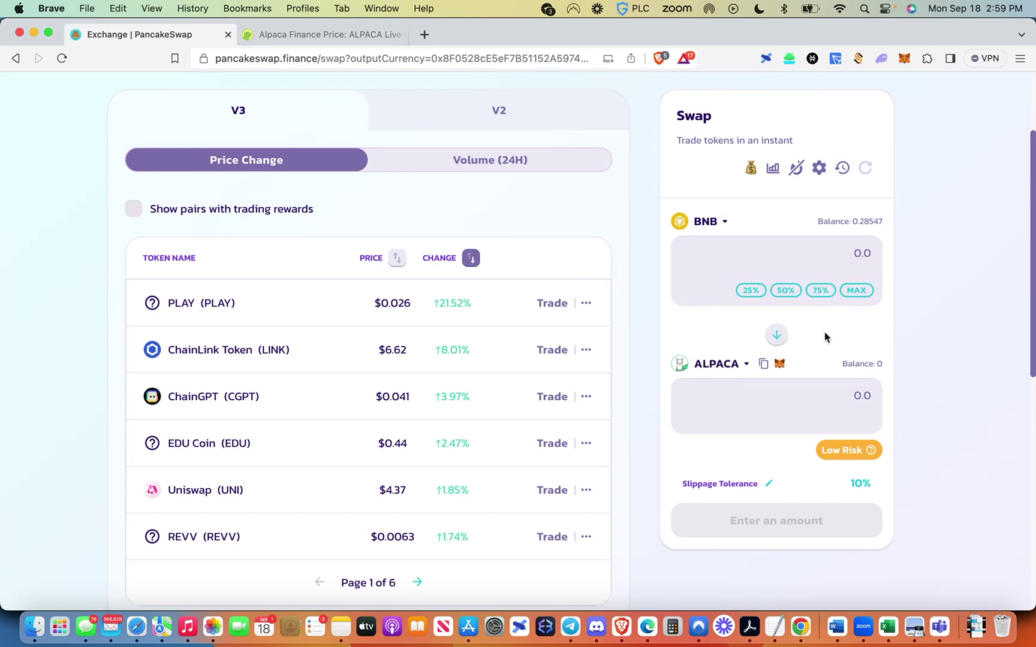
Step: Try the maximum and 25% presets for the BNB amount, and clear the amount
{"action": "left_click", "coordinate": [851, 294]}
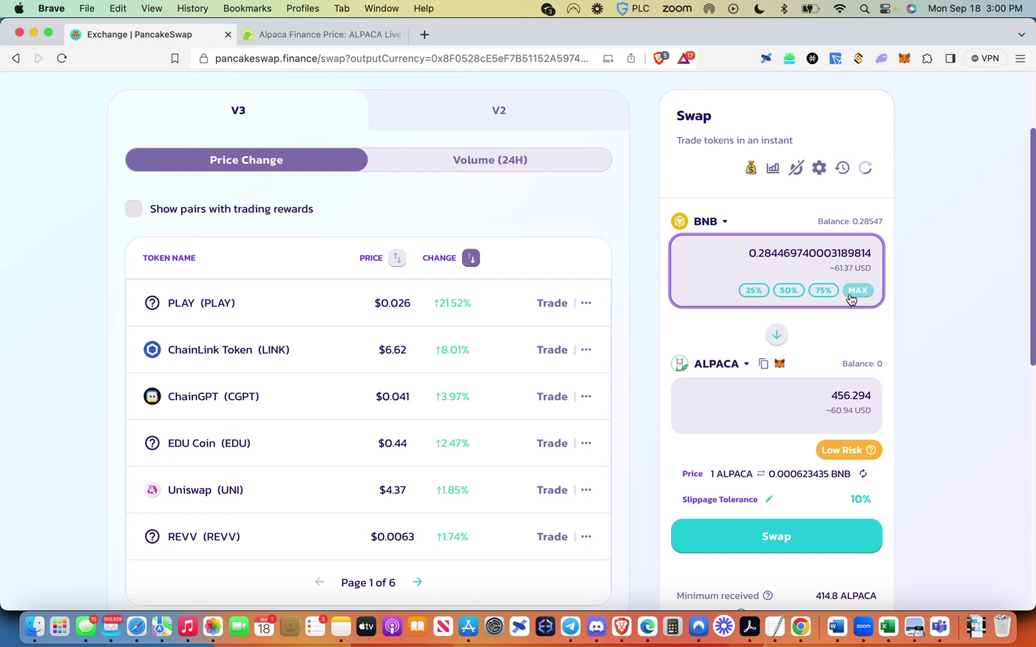
{"action": "left_click", "coordinate": [753, 291]}
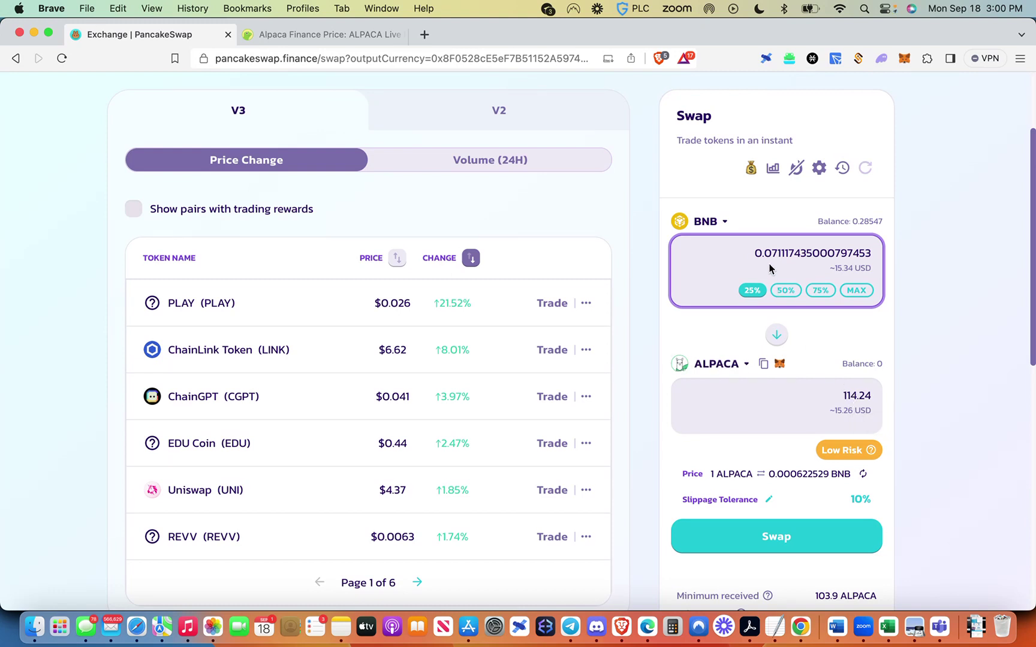
{"action": "left_click_drag", "start_coordinate": [760, 249], "coordinate": [901, 250]}
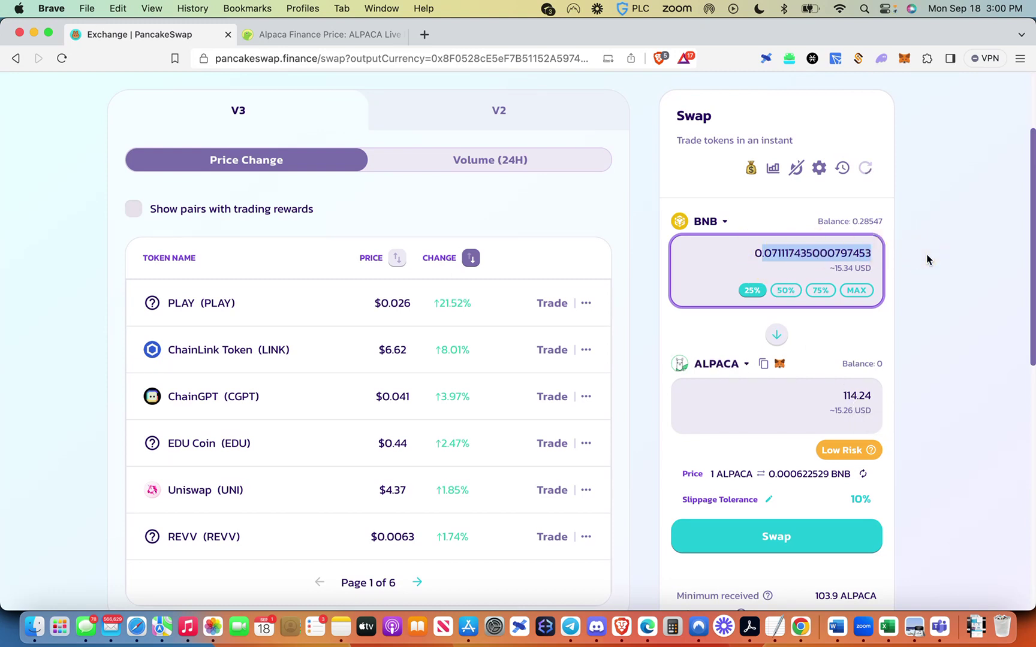
{"action": "key", "text": "BackSpace"}
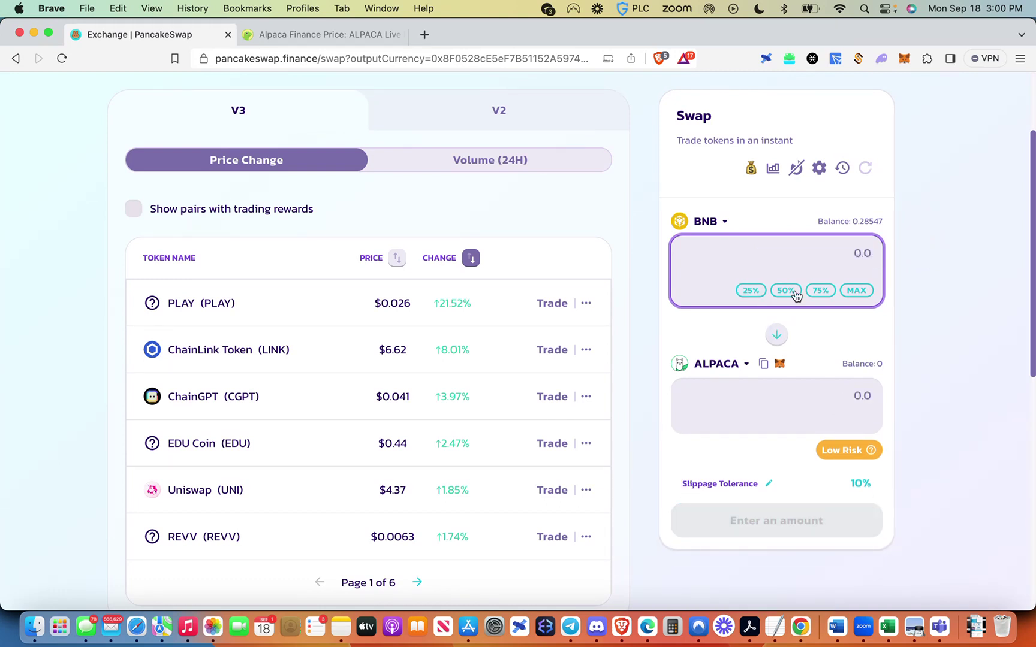
Step: Set the ALPACA amount to receive to 100 and read the explanation of the token's risk rating
{"action": "left_click", "coordinate": [855, 400]}
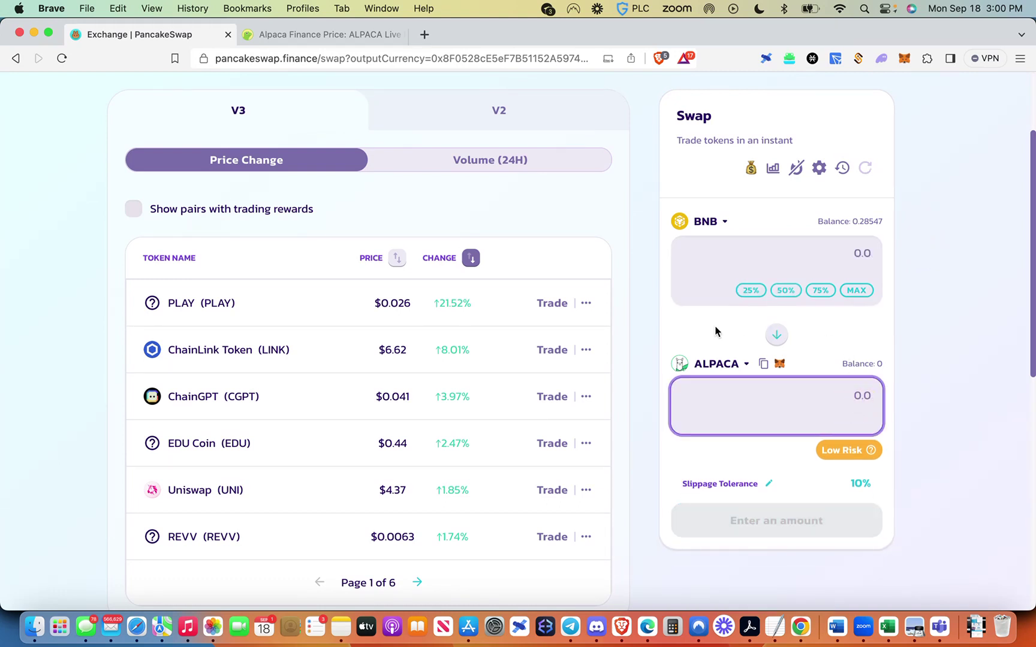
{"action": "type", "text": "100"}
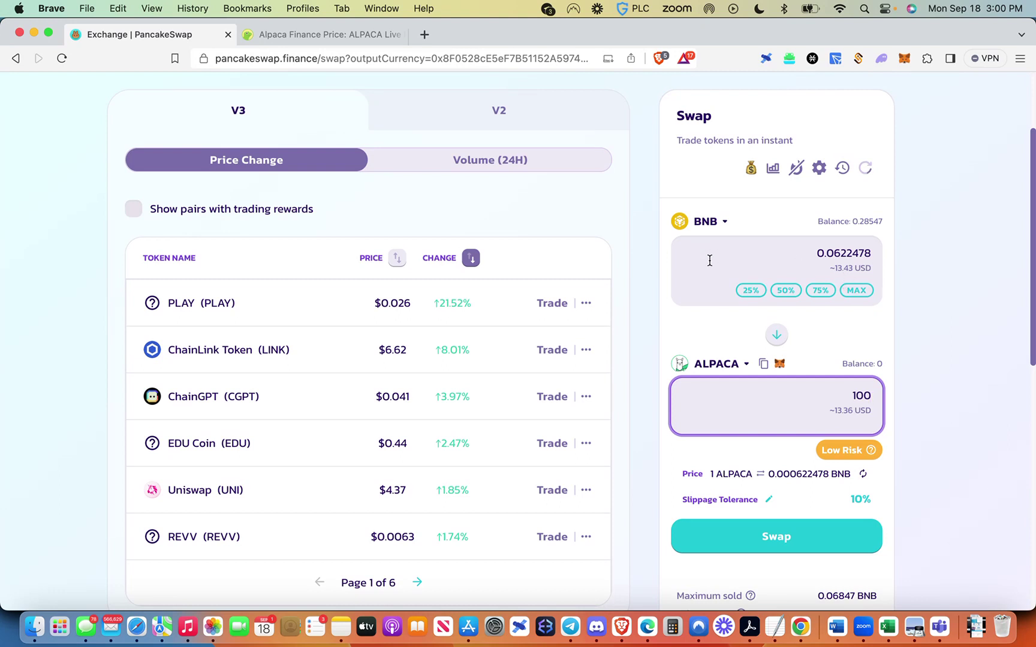
{"action": "left_click", "coordinate": [707, 328]}
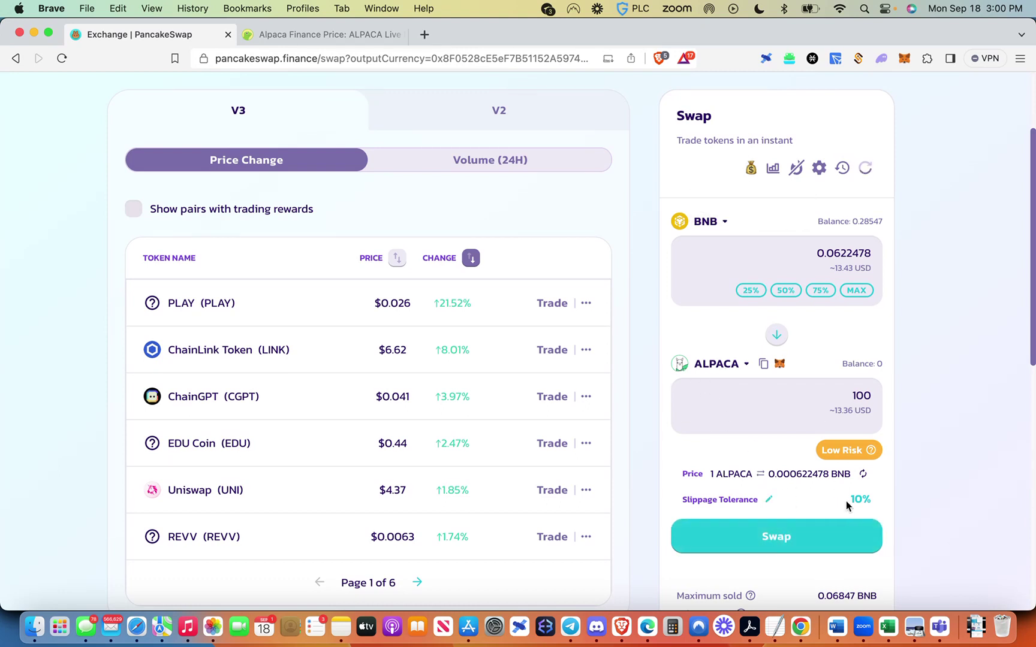
{"action": "mouse_move", "coordinate": [845, 450]}
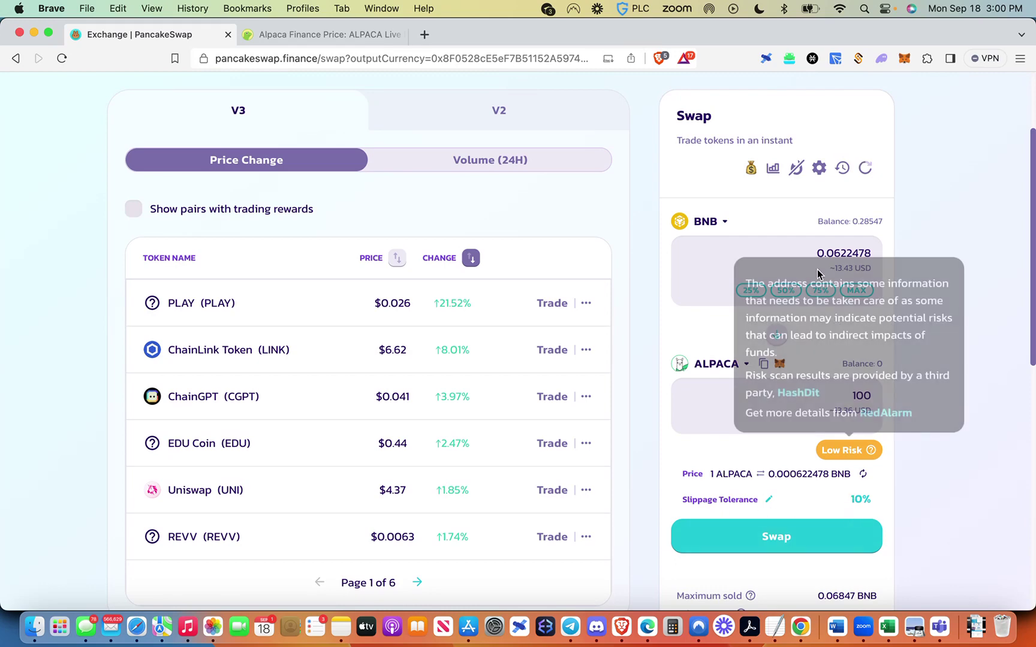
Step: Set the swap's slippage tolerance to 0.5% and review the swap details
{"action": "left_click", "coordinate": [819, 168]}
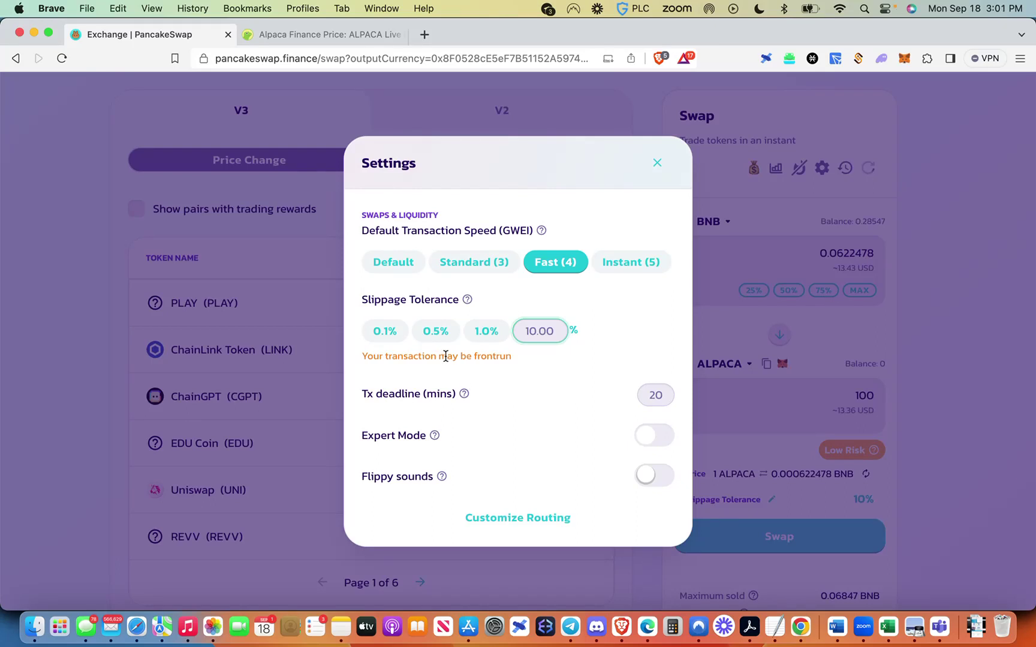
{"action": "left_click", "coordinate": [437, 331]}
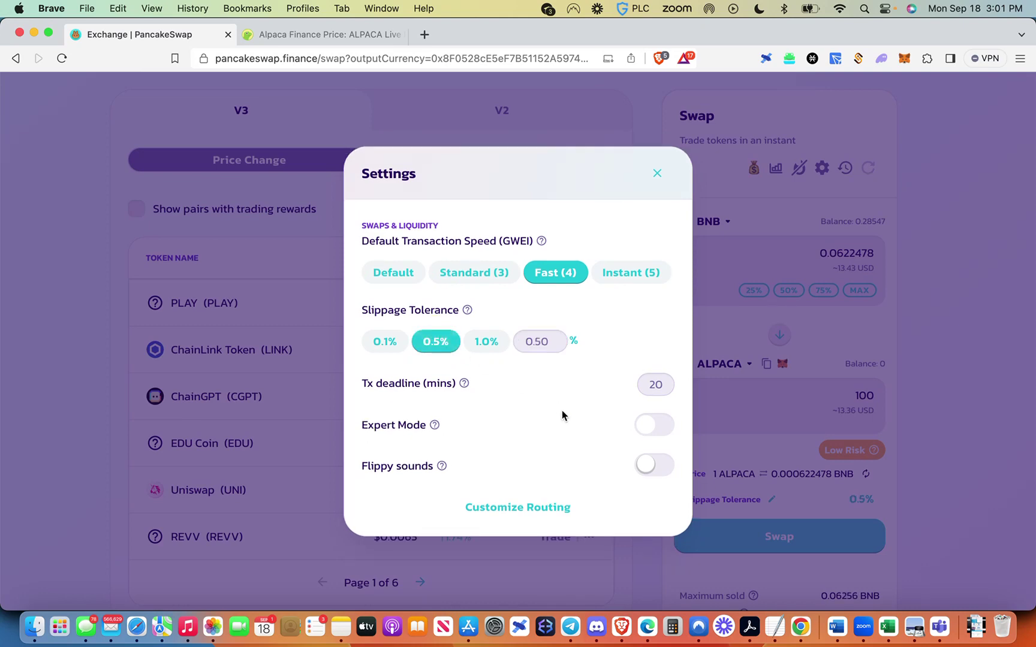
{"action": "left_click", "coordinate": [925, 400]}
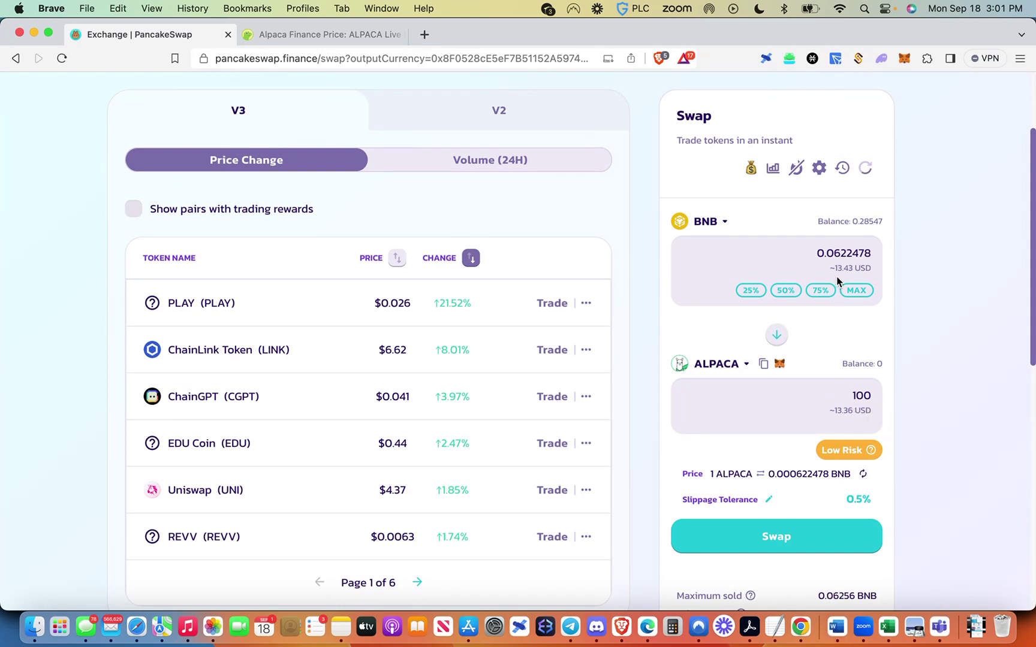
{"action": "scroll", "coordinate": [782, 443], "scroll_direction": "down", "scroll_amount": 1}
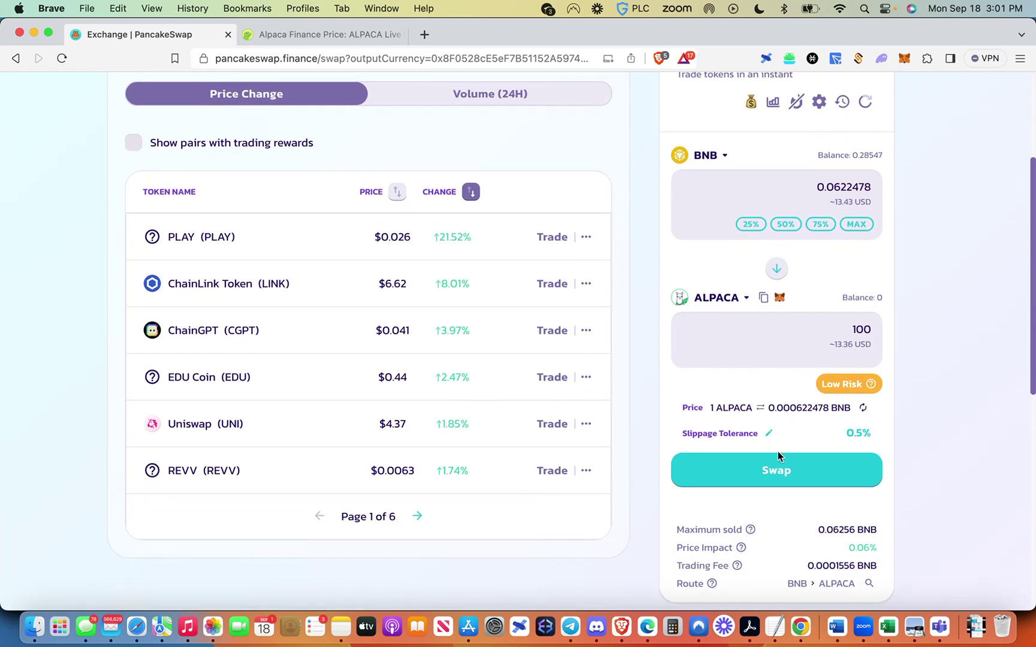
Step: Submit the swap of BNB for 100 ALPACA and approve the transaction in the MetaMask wallet
{"action": "left_click", "coordinate": [778, 473]}
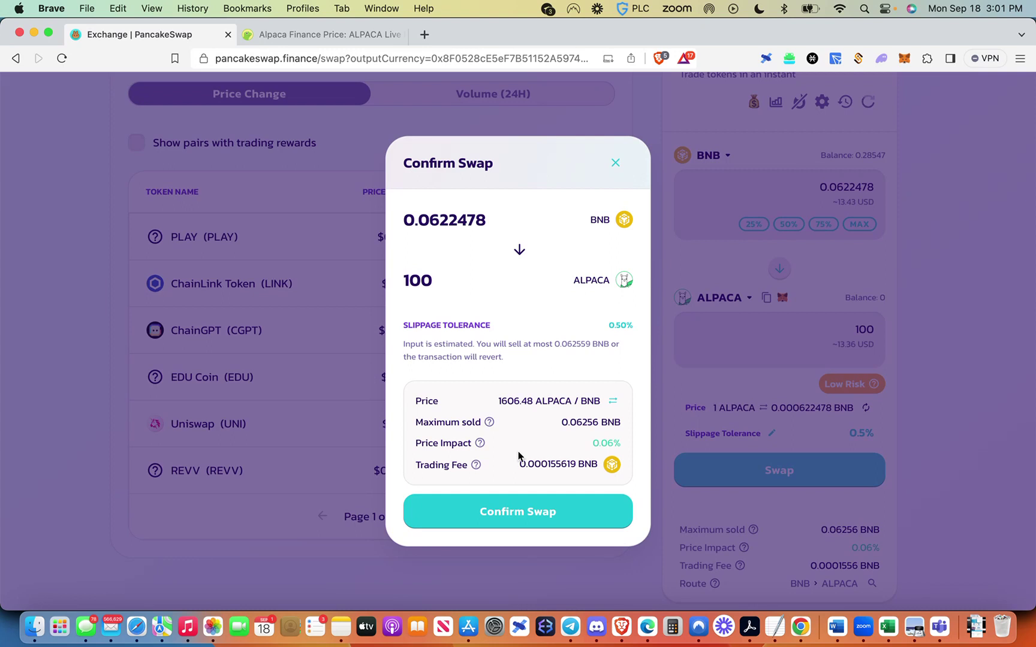
{"action": "left_click", "coordinate": [533, 512]}
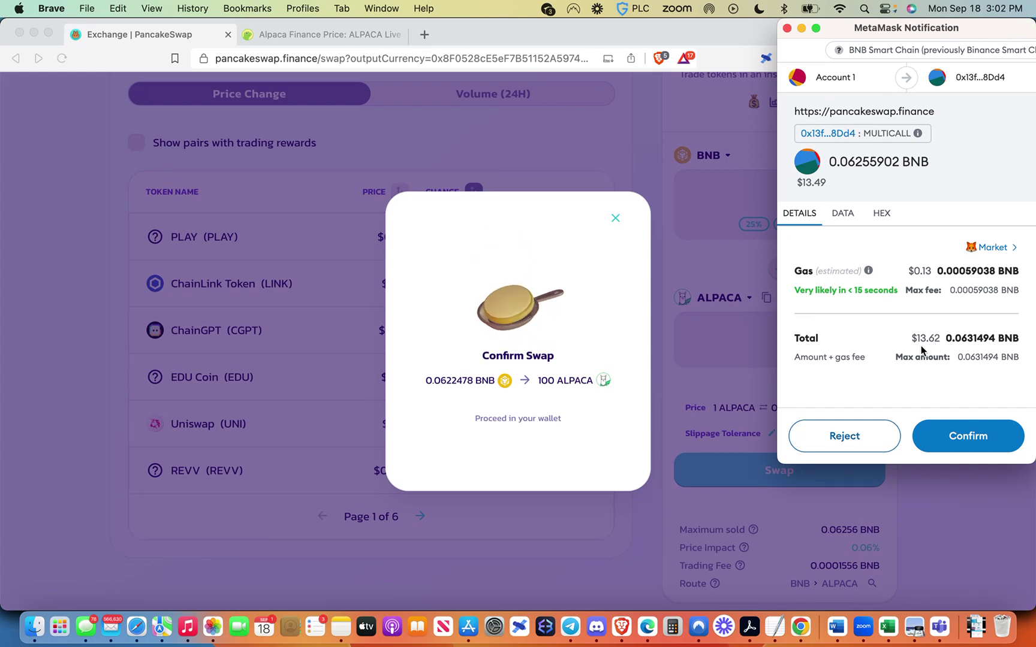
{"action": "left_click", "coordinate": [957, 434]}
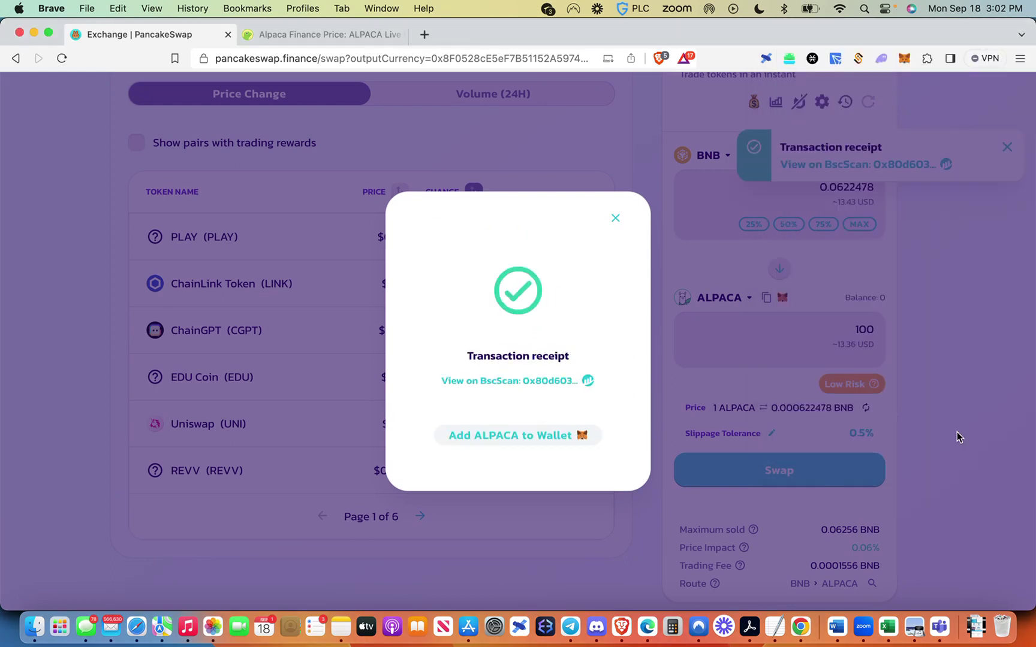
Step: Add the ALPACA token to the MetaMask wallet from the transaction receipt and close the receipt
{"action": "left_click", "coordinate": [503, 445]}
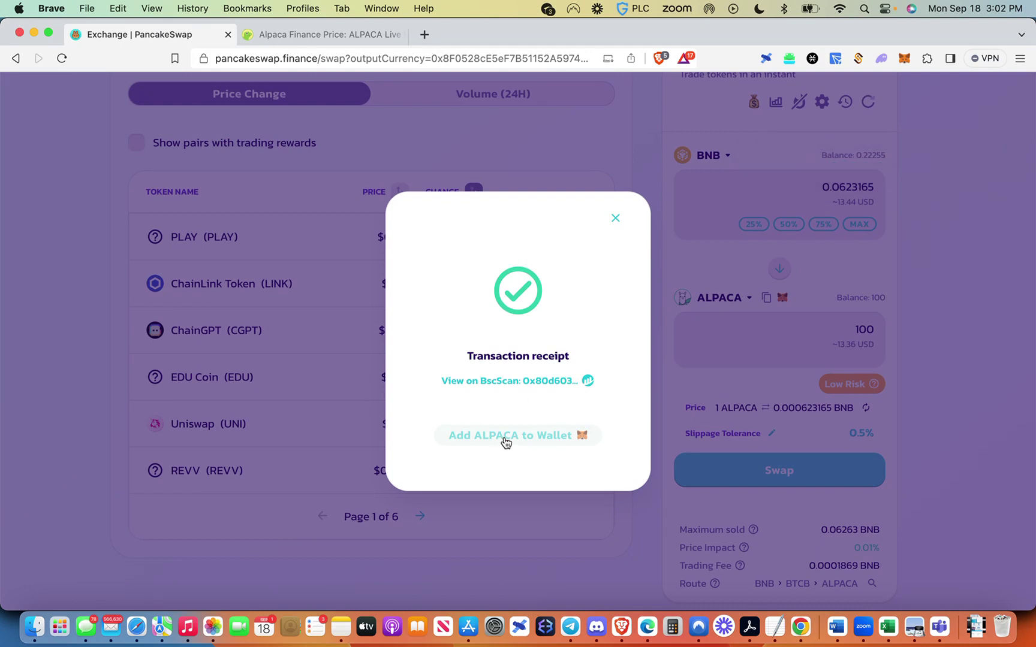
{"action": "left_click", "coordinate": [505, 441]}
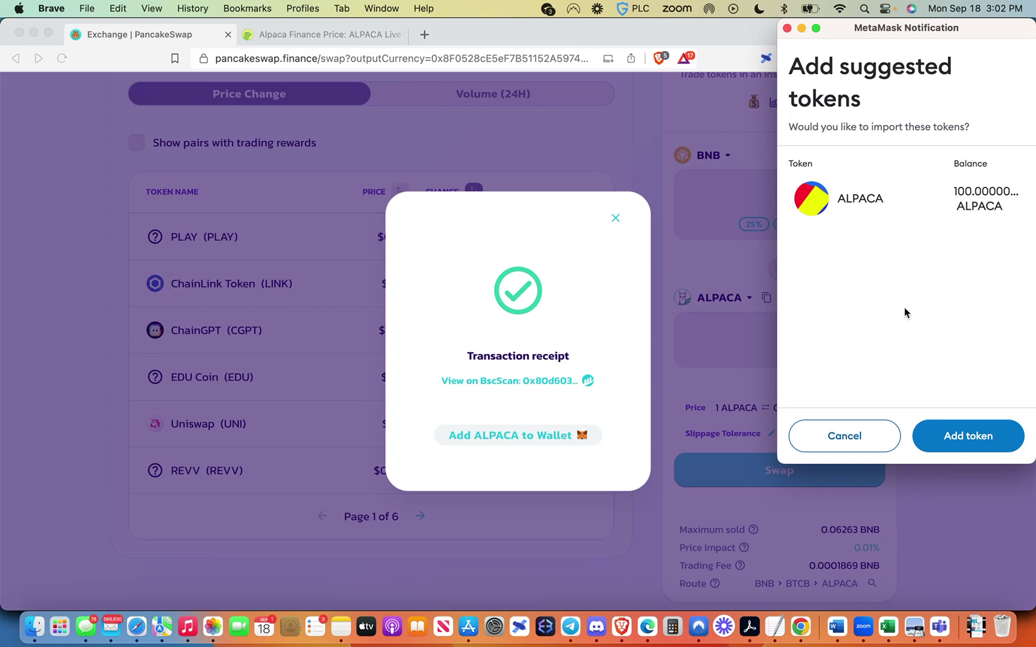
{"action": "left_click", "coordinate": [934, 433]}
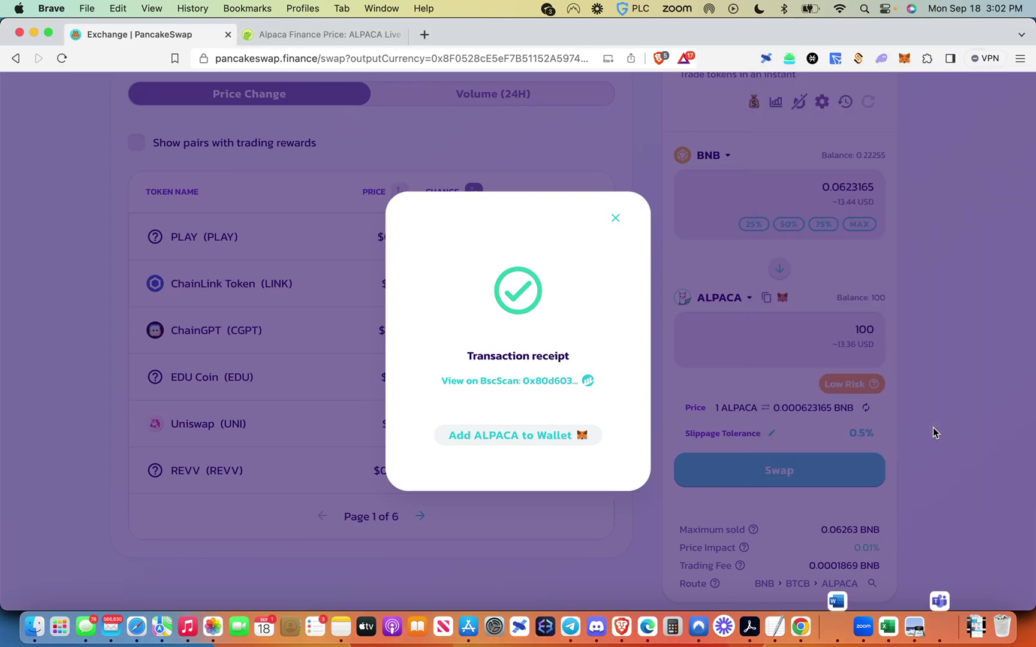
{"action": "left_click", "coordinate": [615, 218]}
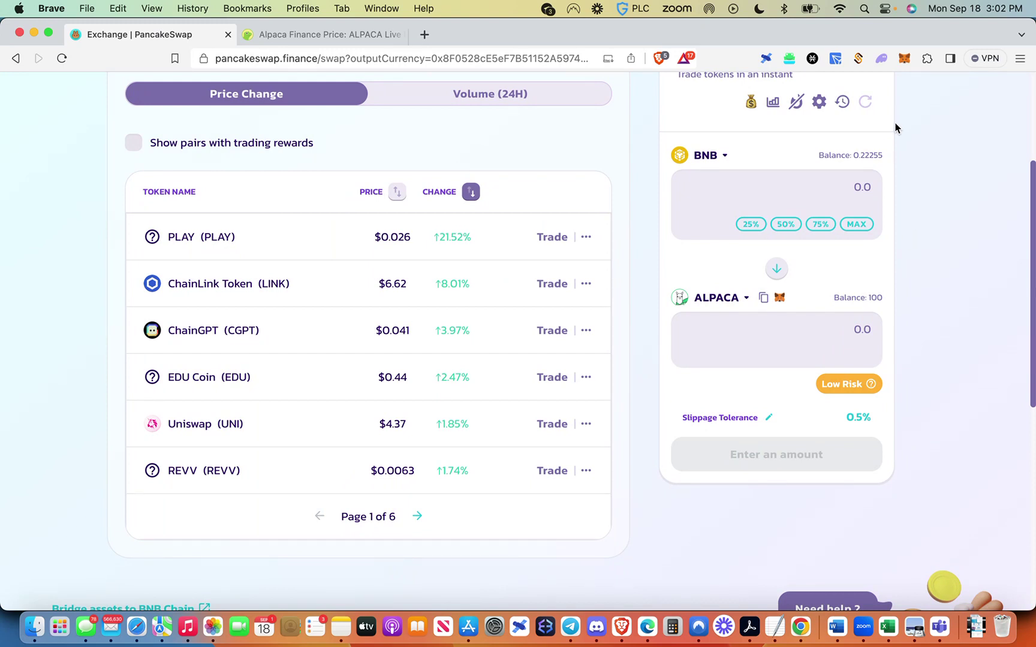
Step: Check the ALPACA balance in the MetaMask wallet's token list, and return to the swap page
{"action": "left_click", "coordinate": [904, 59]}
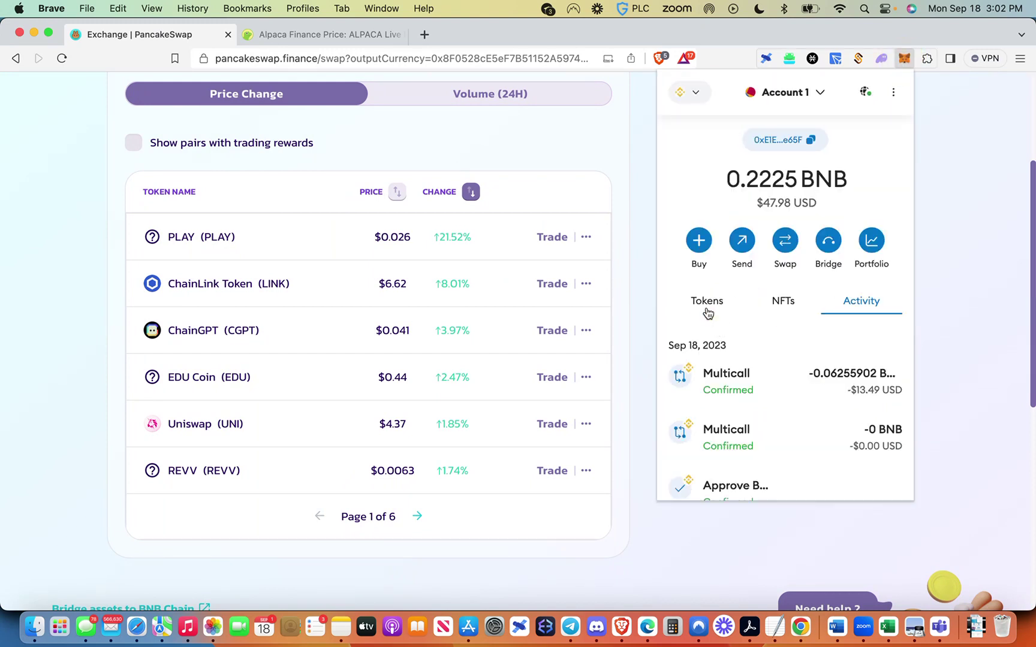
{"action": "left_click", "coordinate": [706, 300]}
{"action": "scroll", "coordinate": [728, 370], "scroll_direction": "down", "scroll_amount": 5}
{"action": "scroll", "coordinate": [729, 372], "scroll_direction": "down", "scroll_amount": 10}
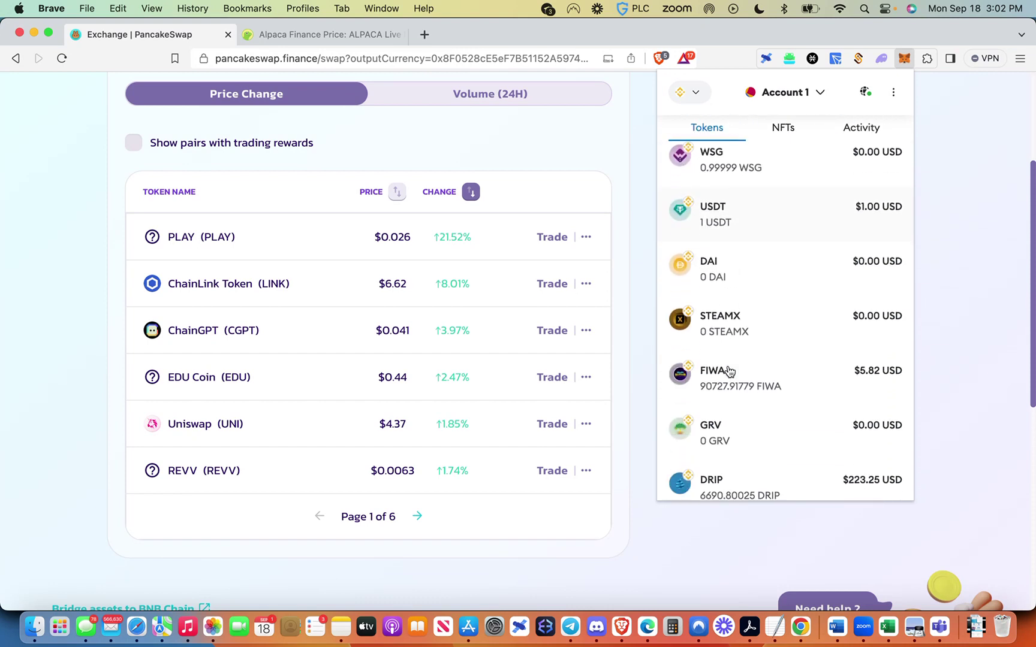
{"action": "scroll", "coordinate": [729, 371], "scroll_direction": "down", "scroll_amount": 2}
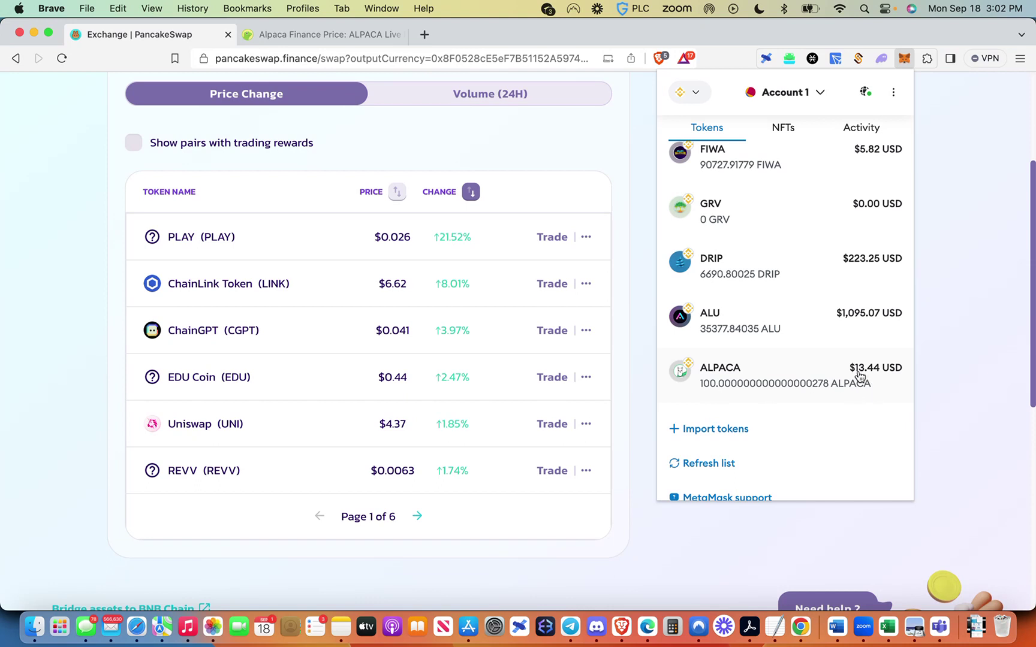
{"action": "left_click", "coordinate": [938, 401]}
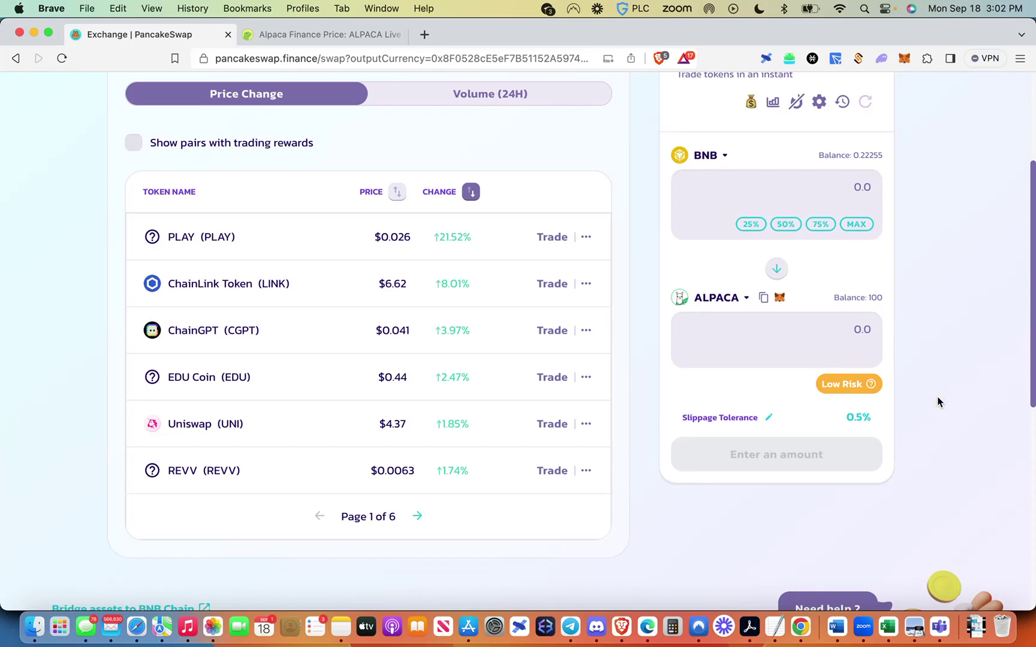
{"action": "scroll", "coordinate": [937, 401], "scroll_direction": "up", "scroll_amount": 5}
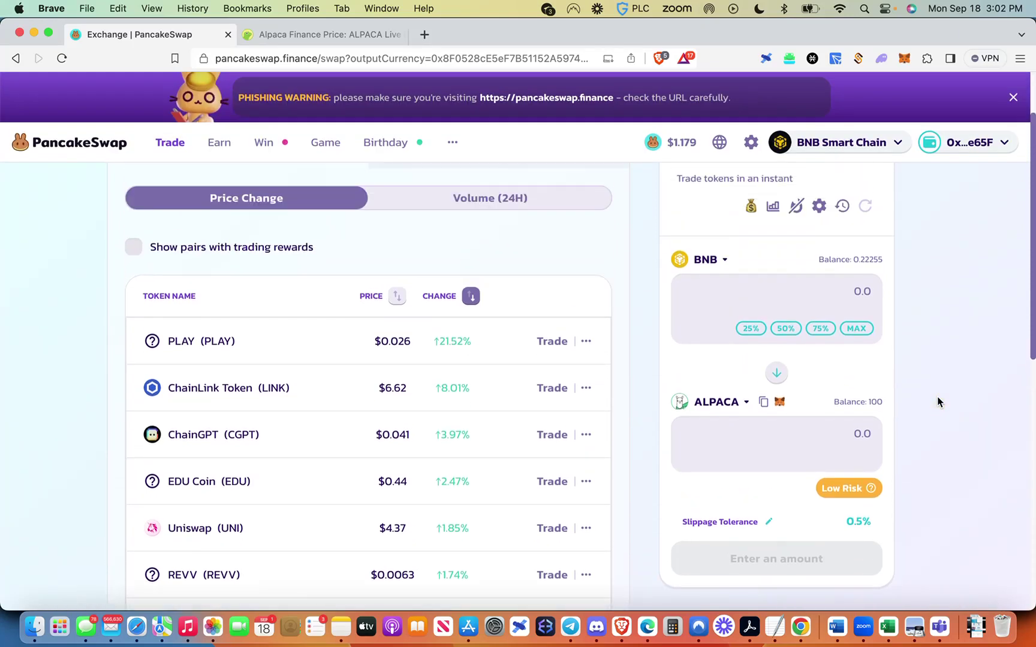